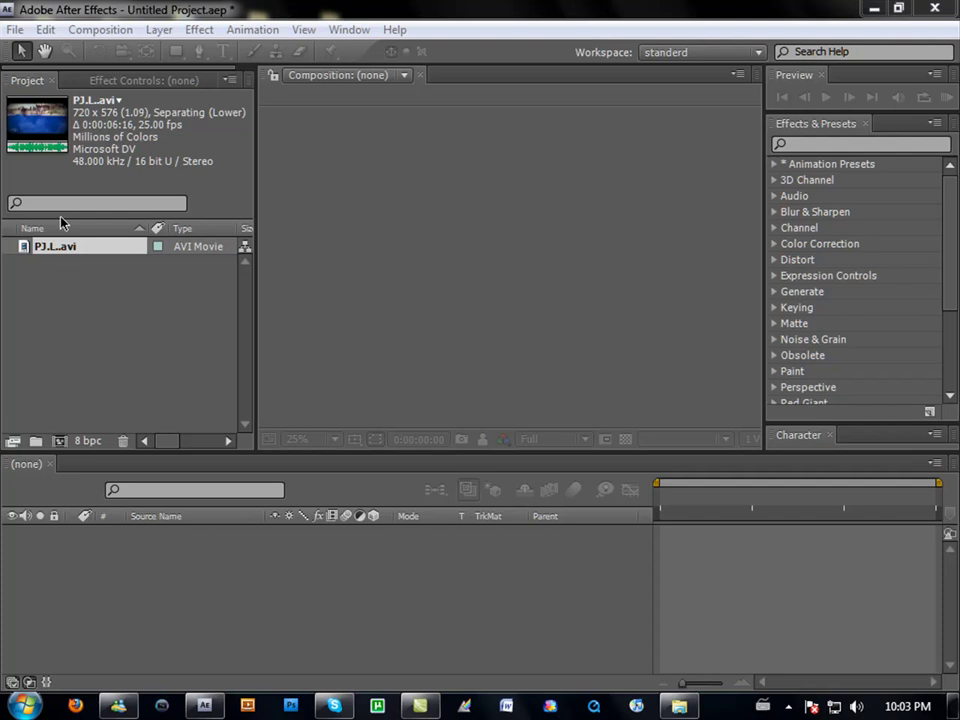
Build the PJ.L composition from PJ.L..avi, zoom the viewer, and scrub to a later frame
left_click_drag(97, 251, 89, 395)
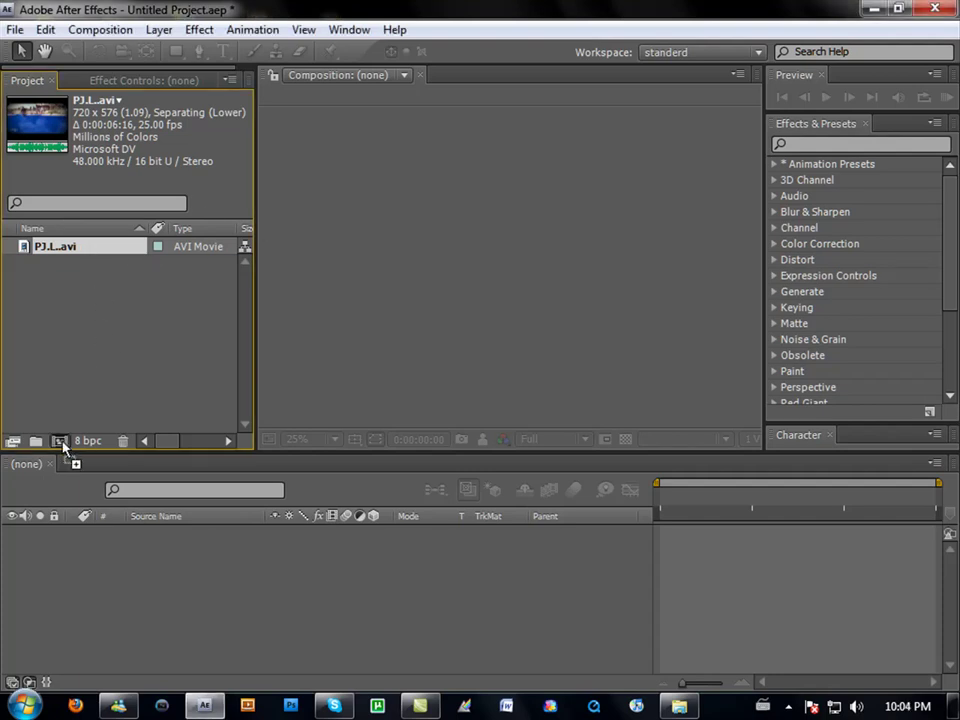
left_click_drag(62, 447, 60, 441)
scroll(424, 199, "up", 2)
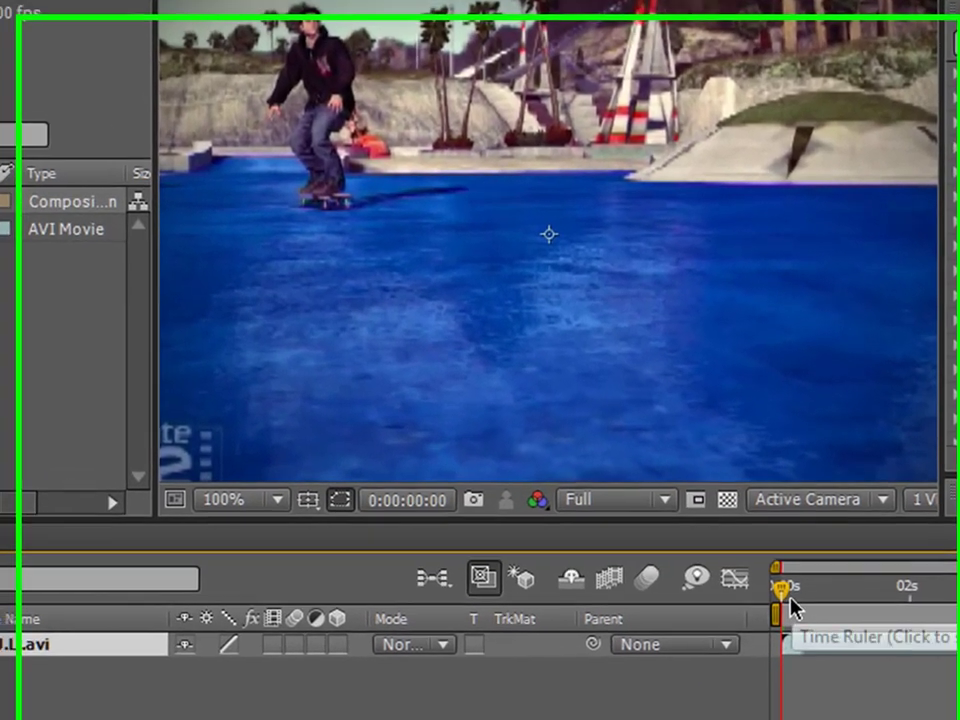
mouse_move(786, 618)
left_mouse_down()
mouse_move(868, 622)
mouse_move(800, 603)
mouse_move(876, 625)
mouse_move(800, 628)
mouse_move(776, 590)
left_mouse_up()
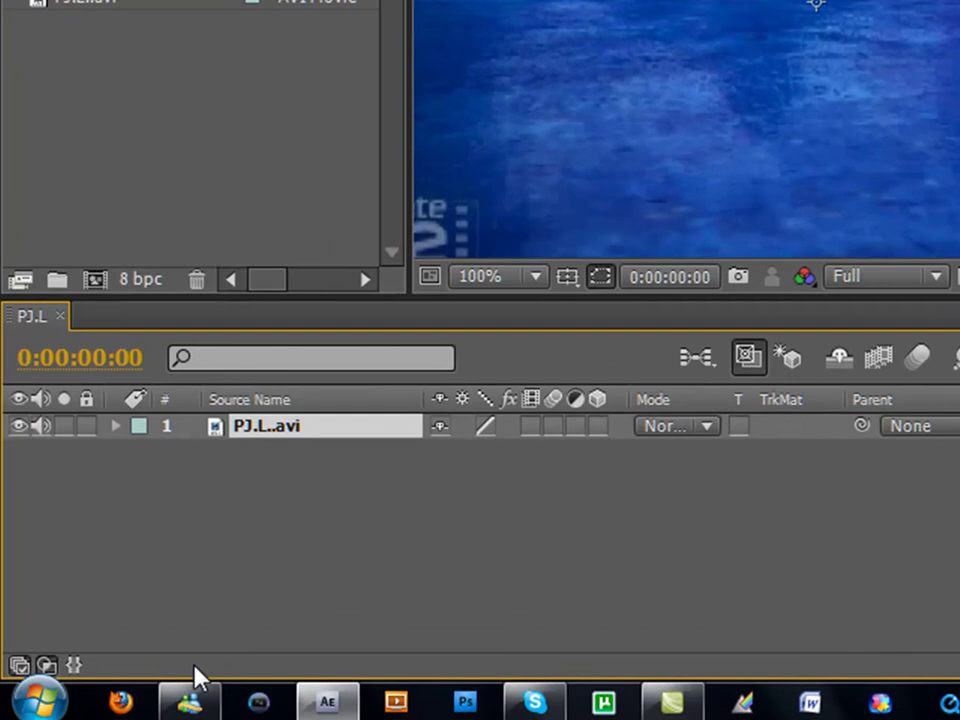
Duplicate the clip layer, apply Tint to the lower copy, and toggle the top layer to compare
key("ctrl+d")
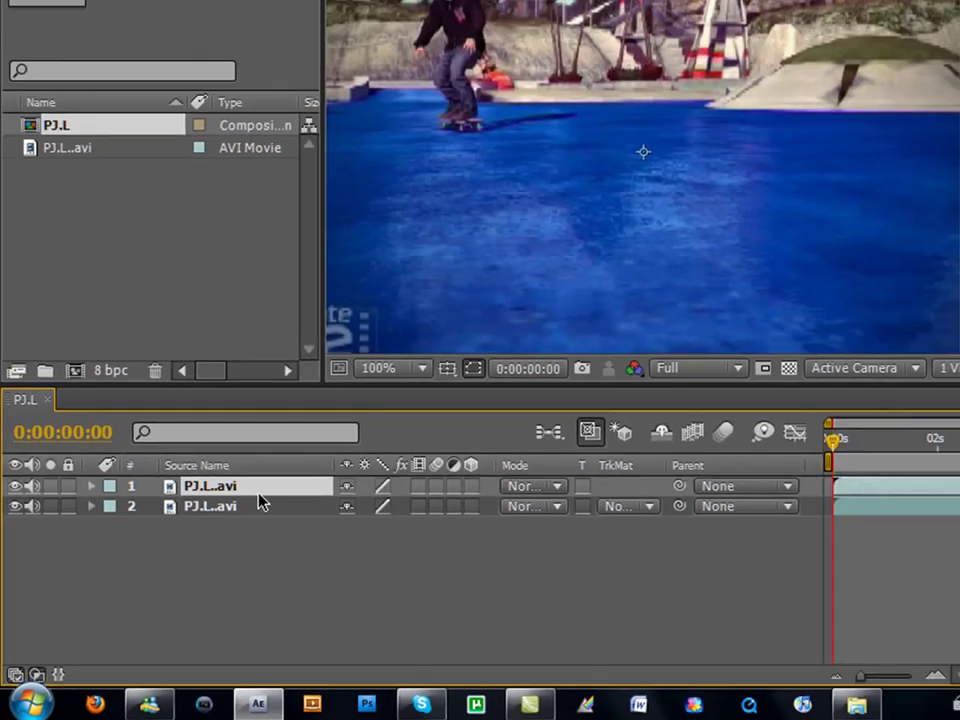
left_click(352, 450)
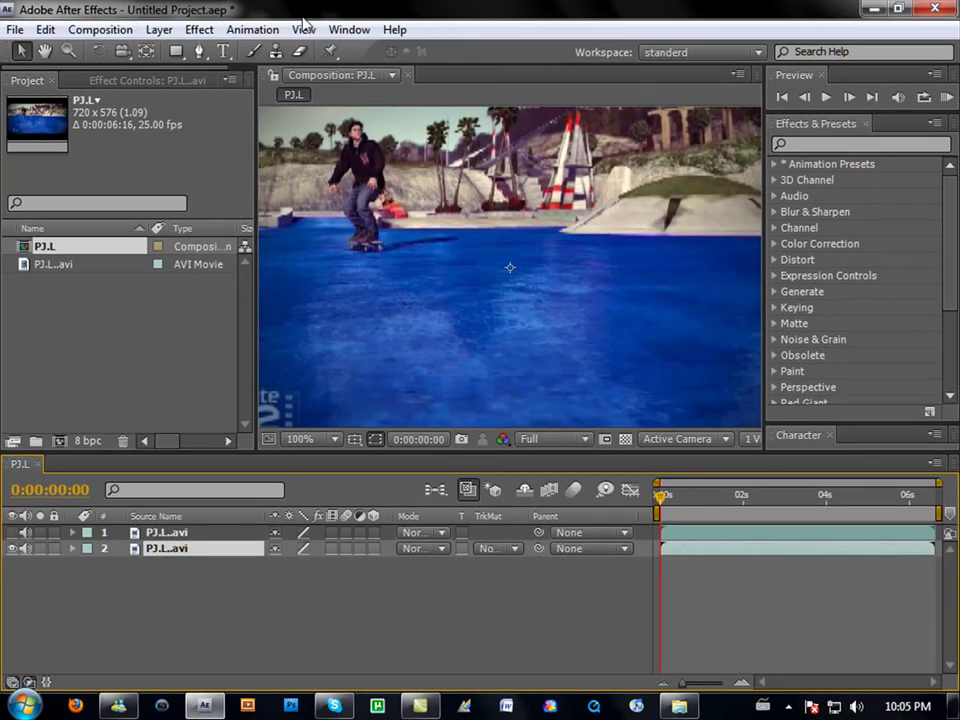
left_click(200, 30)
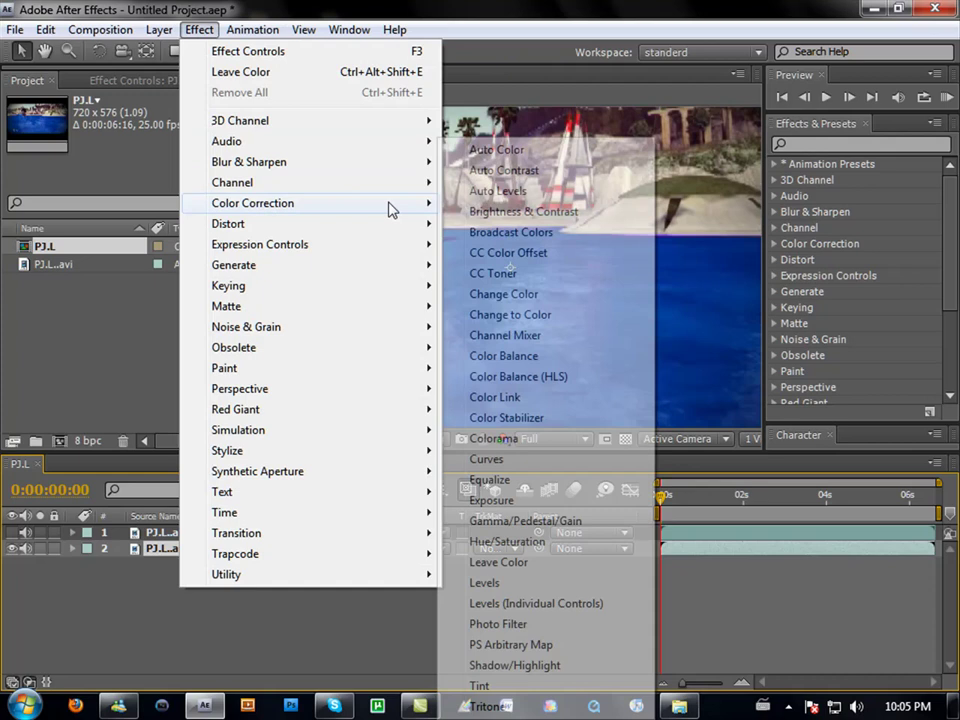
mouse_move(253, 203)
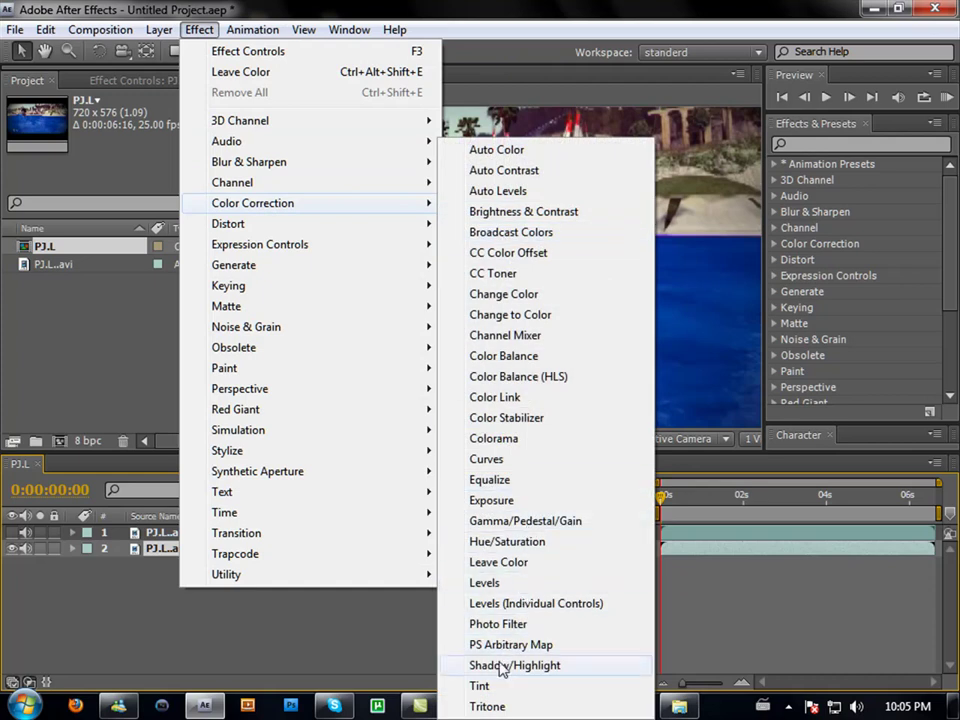
left_click(505, 687)
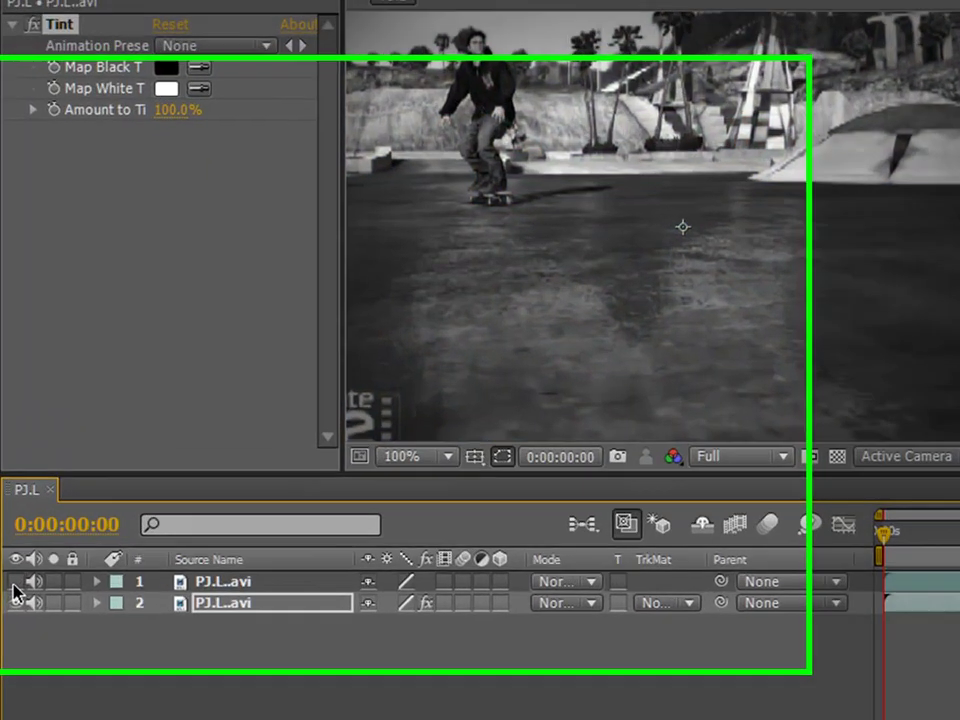
left_click(14, 583)
left_click(17, 620)
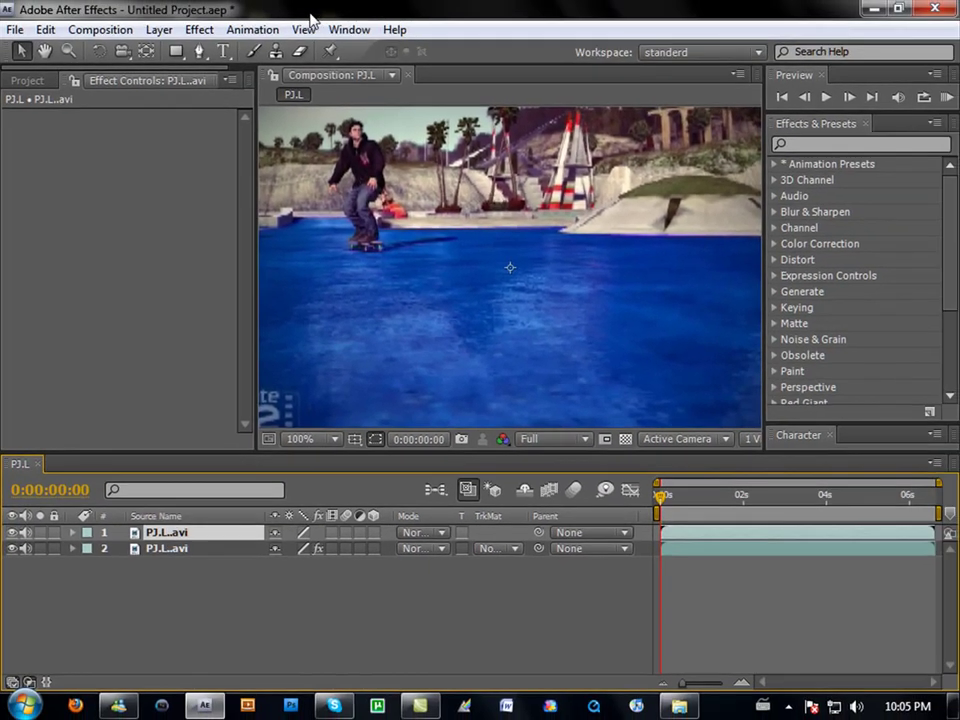
Apply Leave Color to layer 1 and eyedrop the water's blue as Color To Leave
left_click(807, 144)
type("l")
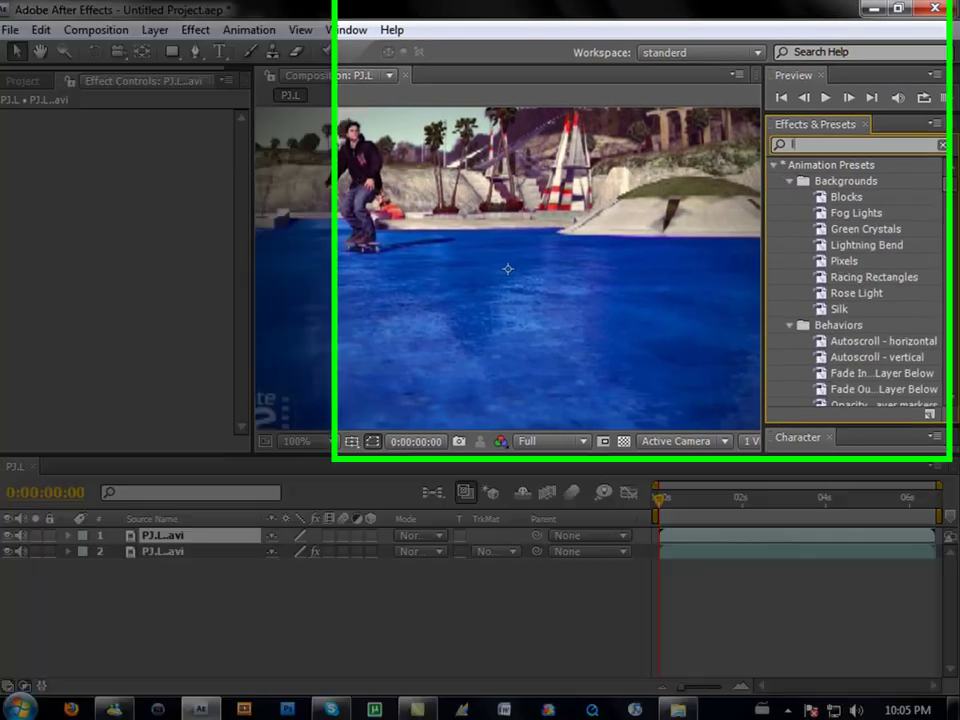
type("eave")
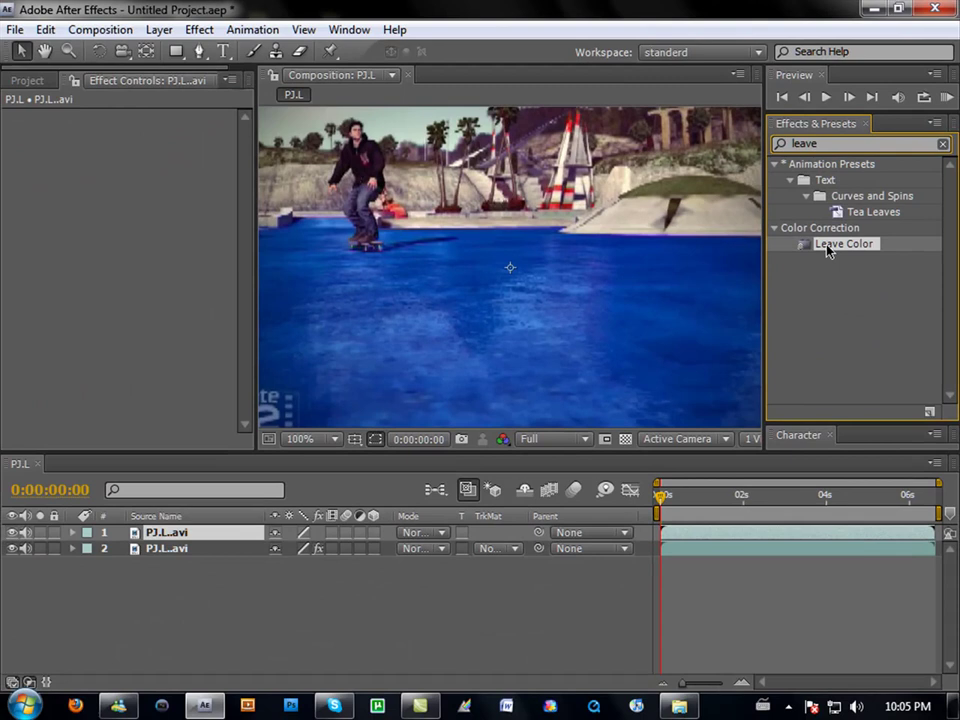
mouse_move(829, 245)
left_mouse_down()
mouse_move(618, 372)
mouse_move(600, 360)
left_mouse_up()
left_click(157, 538)
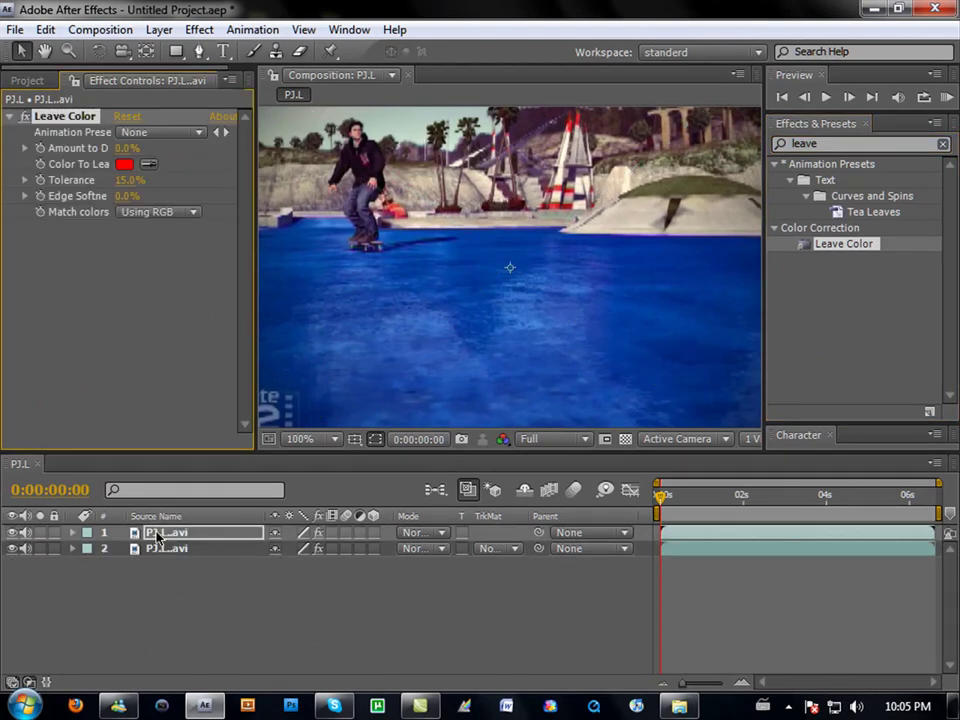
left_click(148, 164)
left_click(510, 295)
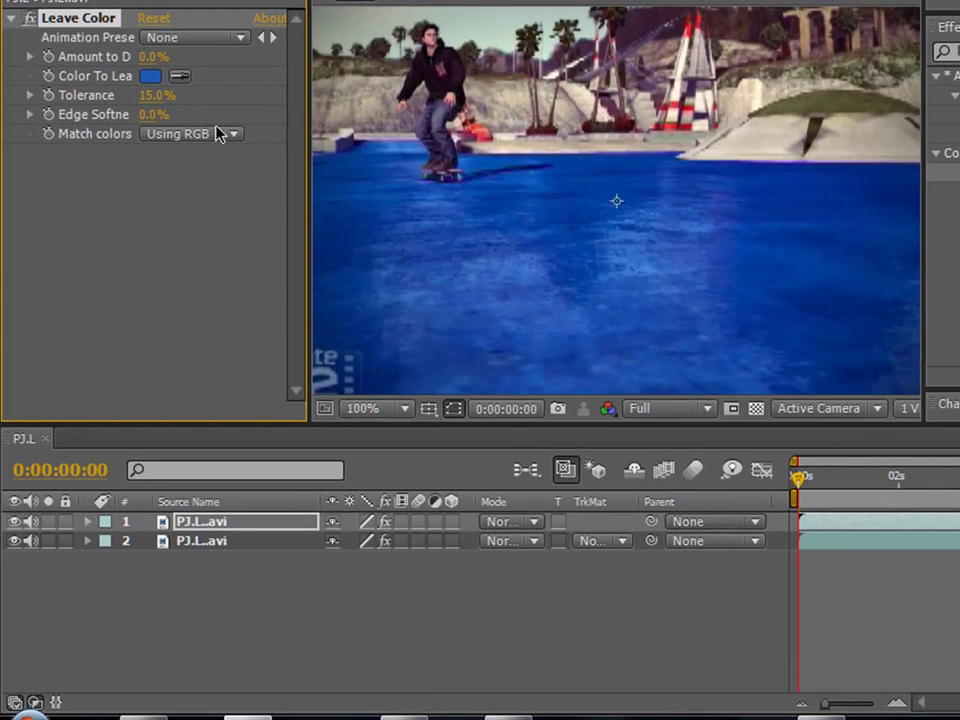
left_click(212, 142)
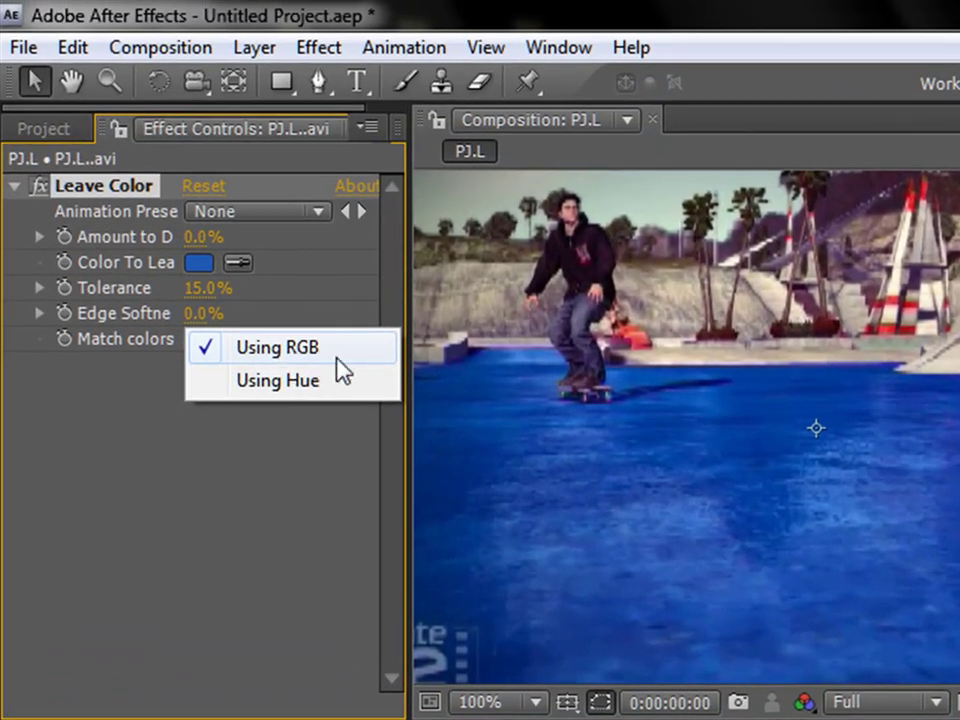
Set Leave Color to match Using Hue with Amount to Decolor at 100%
left_click(305, 400)
mouse_move(200, 288)
left_mouse_down()
mouse_move(390, 311)
mouse_move(508, 312)
left_mouse_up()
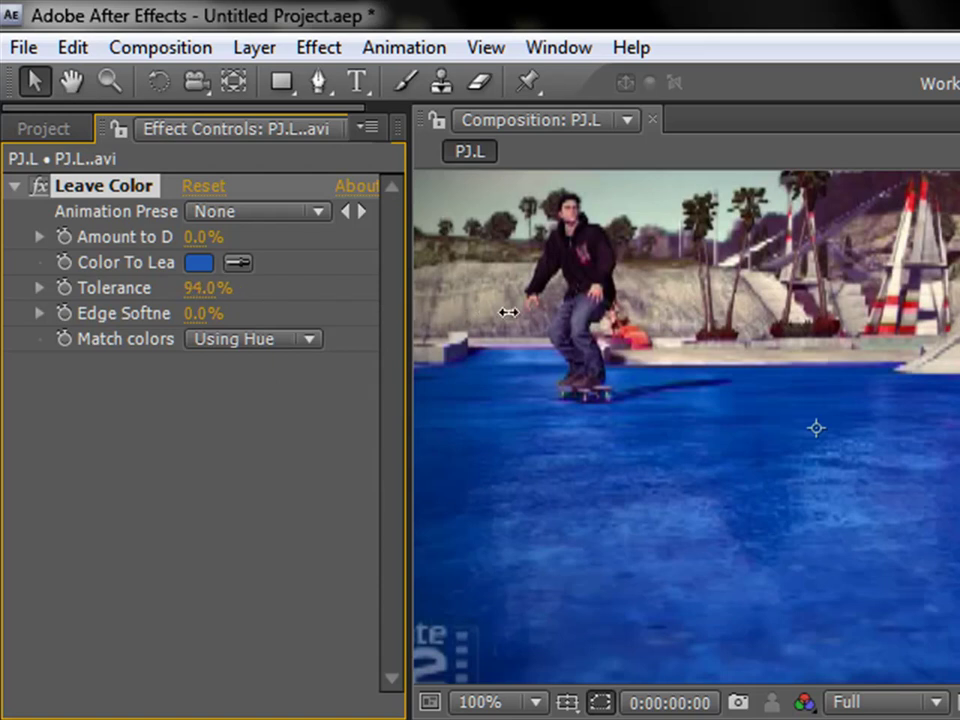
mouse_move(203, 240)
left_mouse_down()
mouse_move(279, 244)
mouse_move(112, 252)
left_mouse_up()
mouse_move(203, 238)
left_mouse_down()
mouse_move(542, 253)
mouse_move(512, 362)
left_mouse_up()
mouse_move(195, 296)
left_mouse_down()
mouse_move(315, 293)
mouse_move(155, 303)
mouse_move(373, 326)
mouse_move(182, 317)
left_mouse_up()
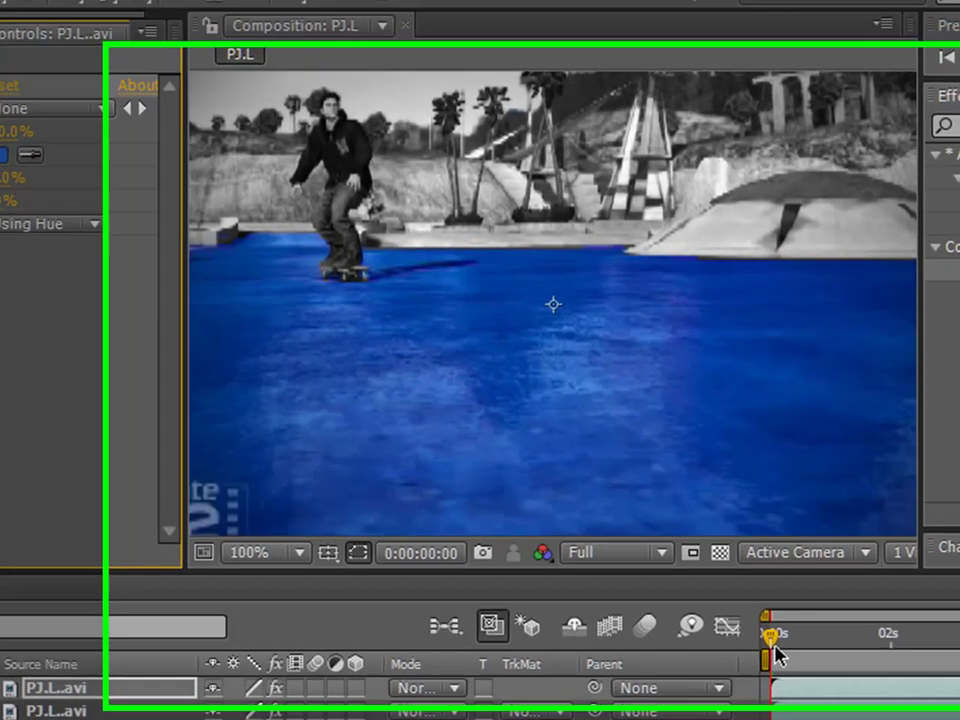
Fine-tune Tolerance to 18% while checking later frames of the clip
left_click_drag(825, 620, 854, 625)
mouse_move(772, 664)
left_mouse_down()
mouse_move(855, 666)
mouse_move(913, 681)
mouse_move(902, 681)
left_mouse_up()
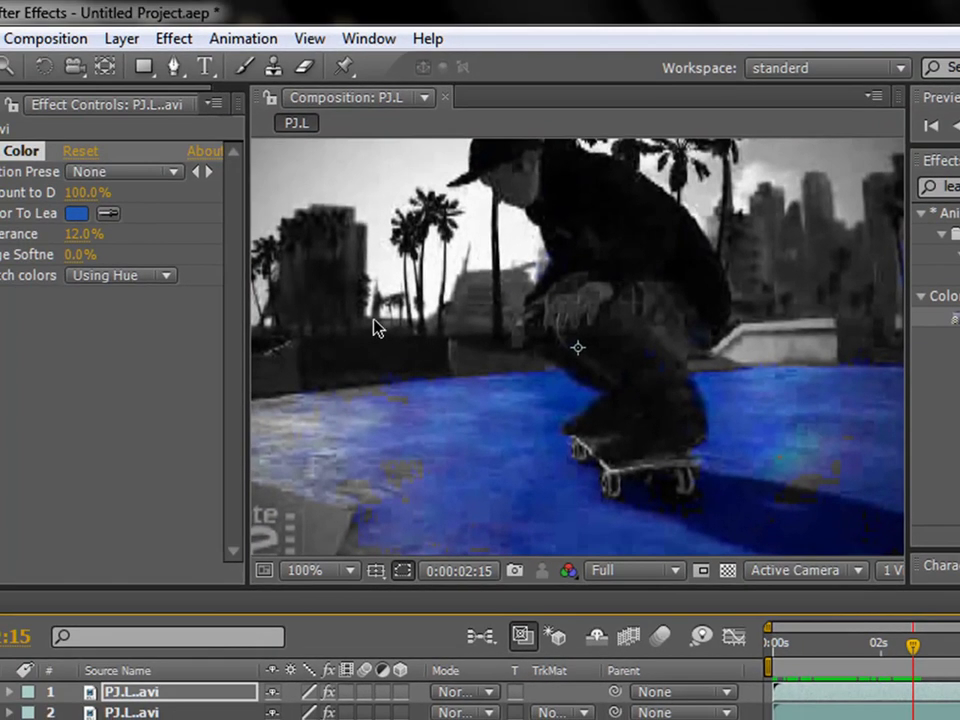
left_click_drag(83, 234, 94, 234)
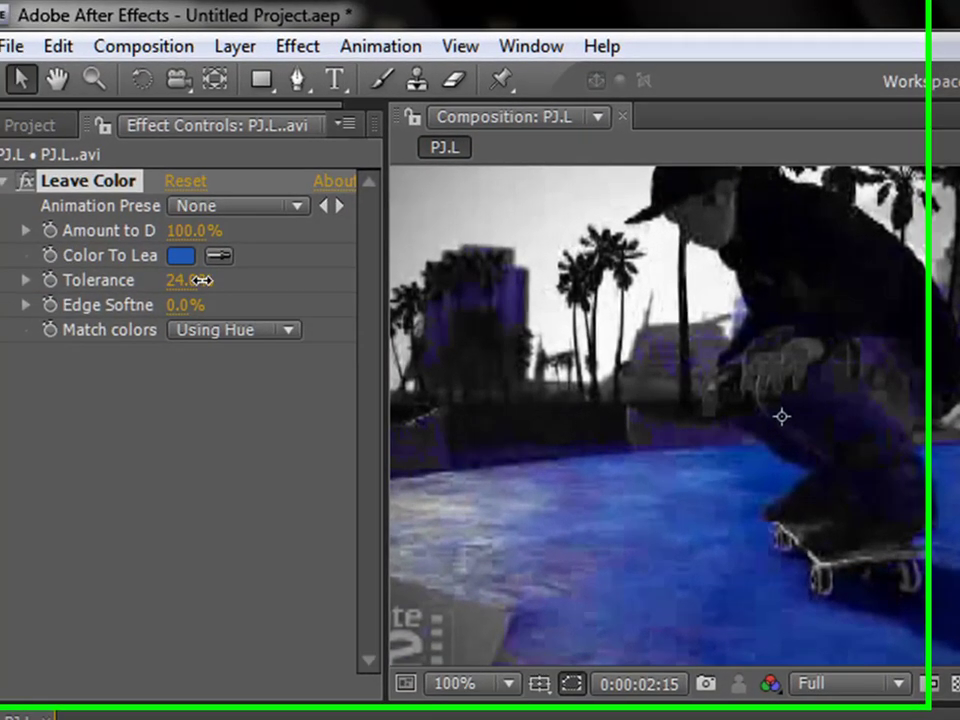
mouse_move(201, 280)
left_mouse_down()
mouse_move(215, 302)
mouse_move(235, 308)
mouse_move(188, 313)
mouse_move(237, 317)
mouse_move(176, 322)
mouse_move(214, 289)
mouse_move(257, 293)
left_mouse_up()
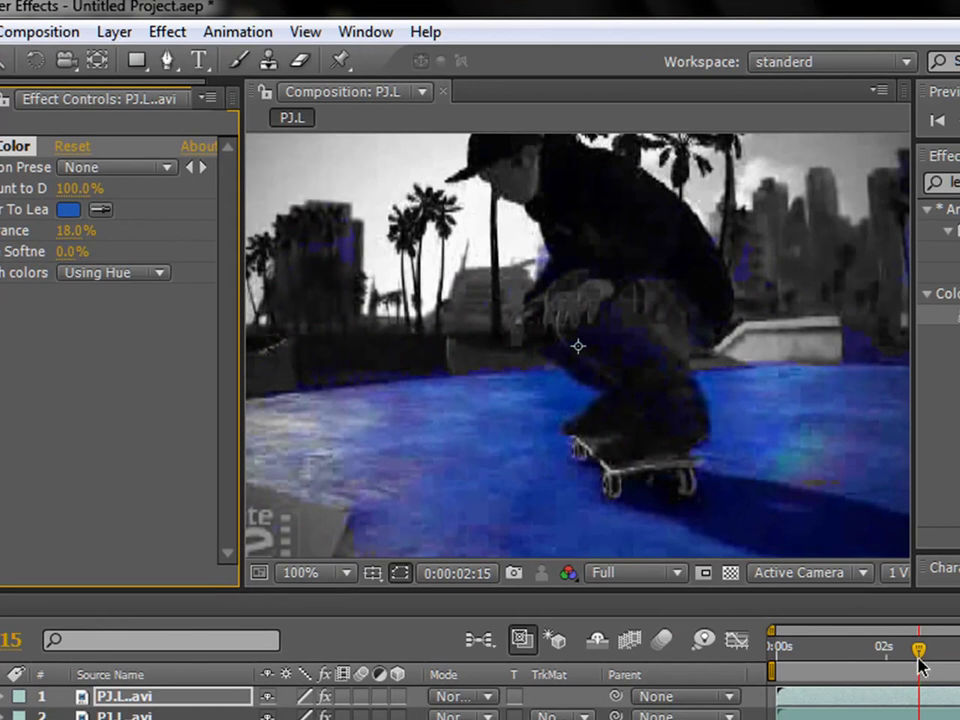
mouse_move(919, 650)
left_mouse_down()
mouse_move(772, 647)
mouse_move(737, 507)
mouse_move(880, 516)
mouse_move(701, 518)
left_mouse_up()
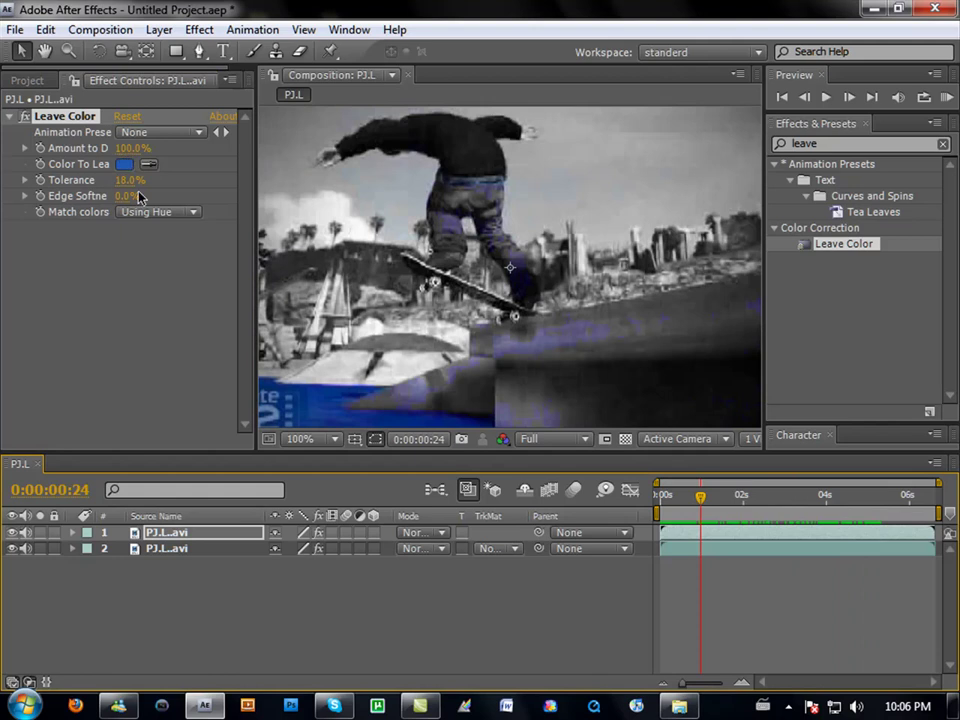
Raise Tolerance to 100%, return to the opening frames, and magnify the viewer
left_click_drag(127, 180, 220, 180)
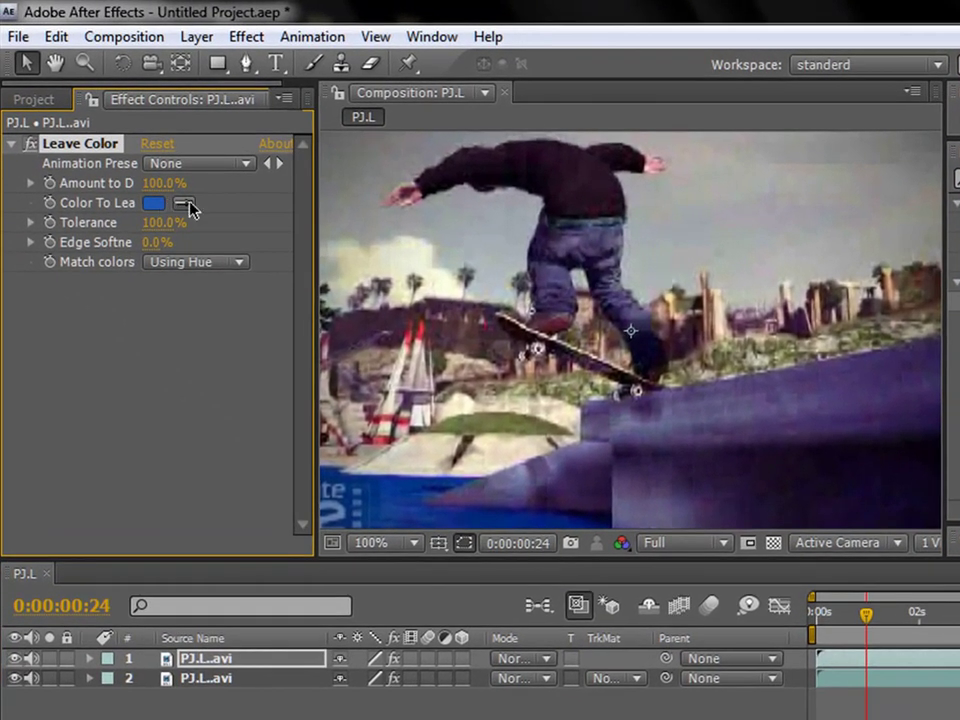
left_click_drag(869, 628, 821, 630)
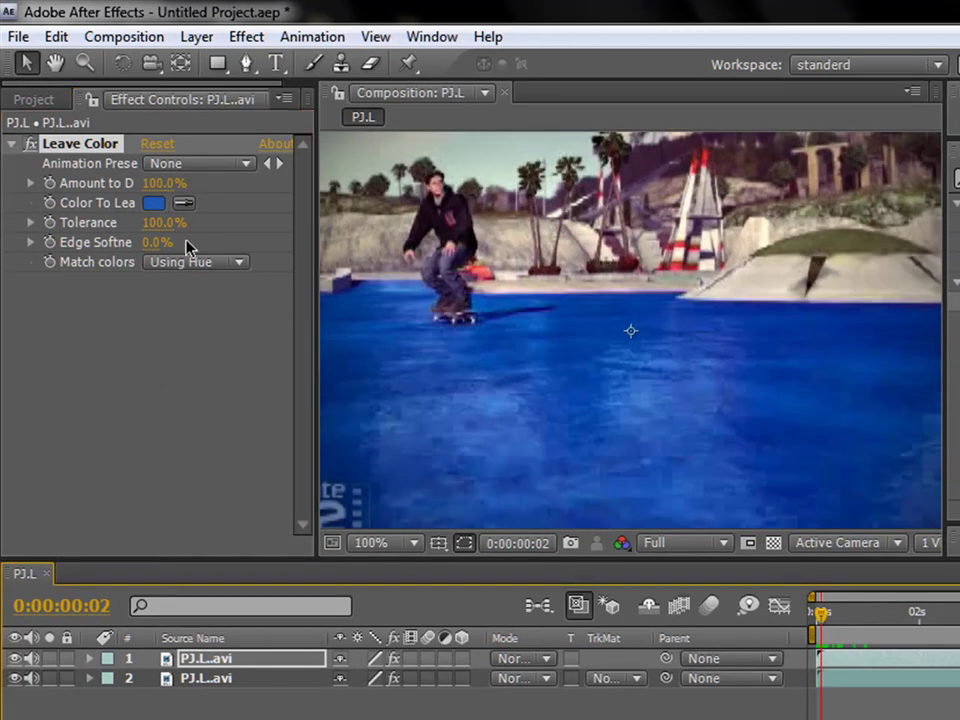
scroll(720, 296, "up", 3)
scroll(720, 296, "up", 2)
left_click(60, 64)
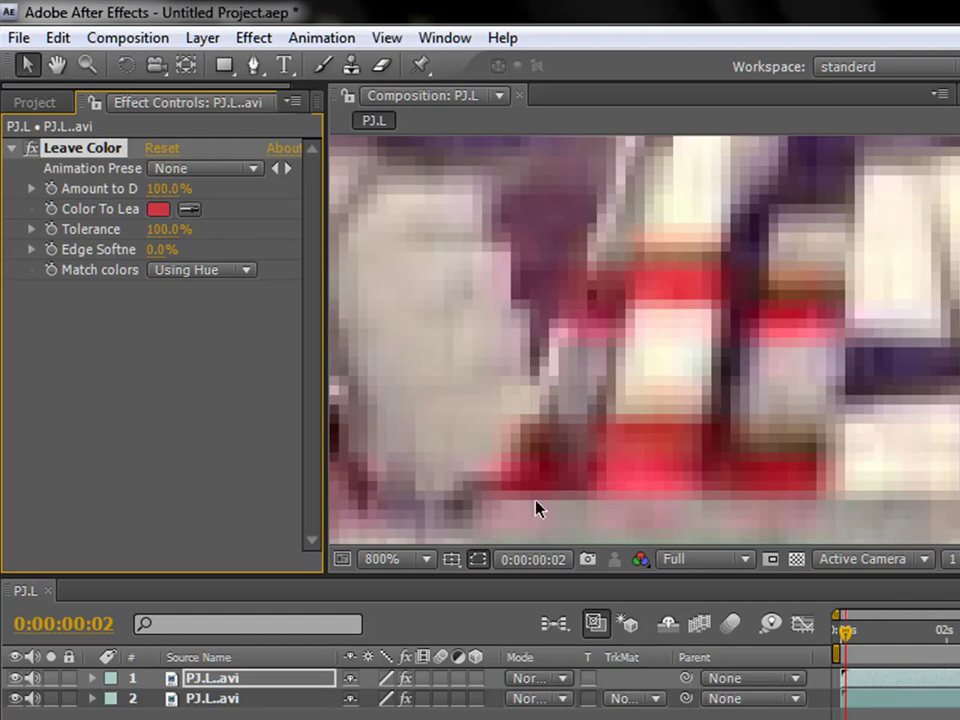
Lower Tolerance to about 6% so the blue water greys out and only strong reds stay
scroll(649, 377, "down", 6)
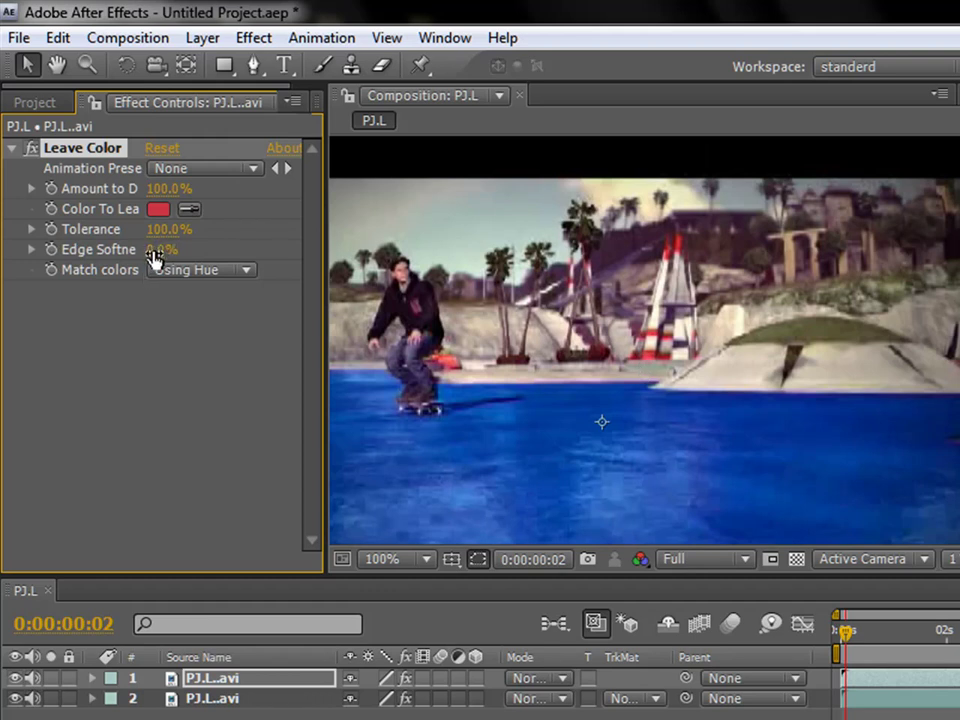
mouse_move(158, 230)
left_mouse_down()
mouse_move(123, 242)
mouse_move(5, 246)
mouse_move(101, 255)
left_mouse_up()
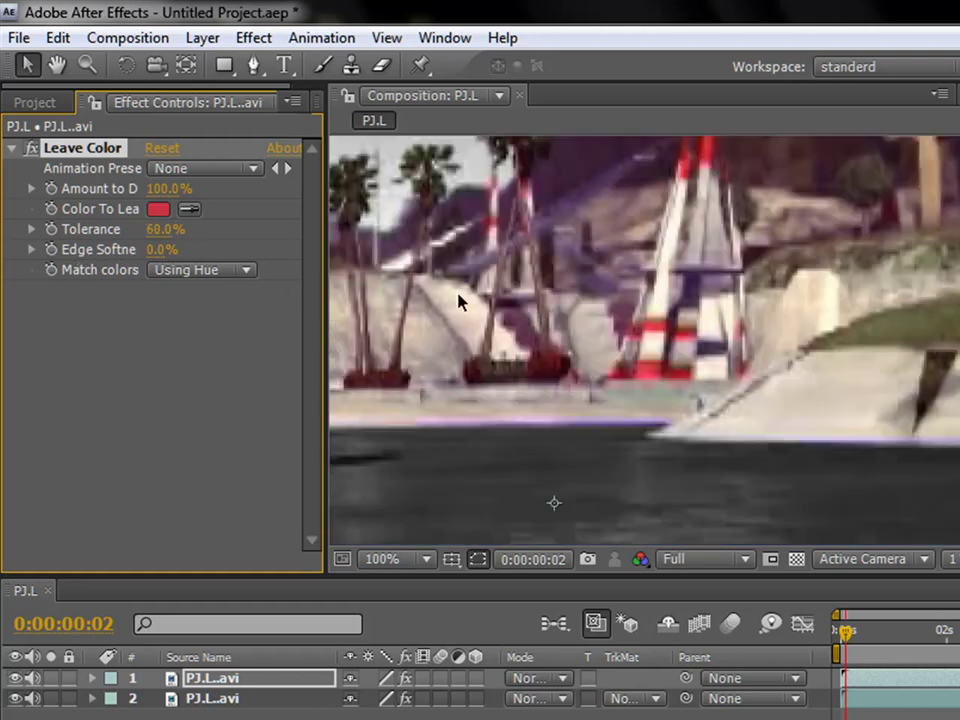
scroll(921, 427, "down", 2)
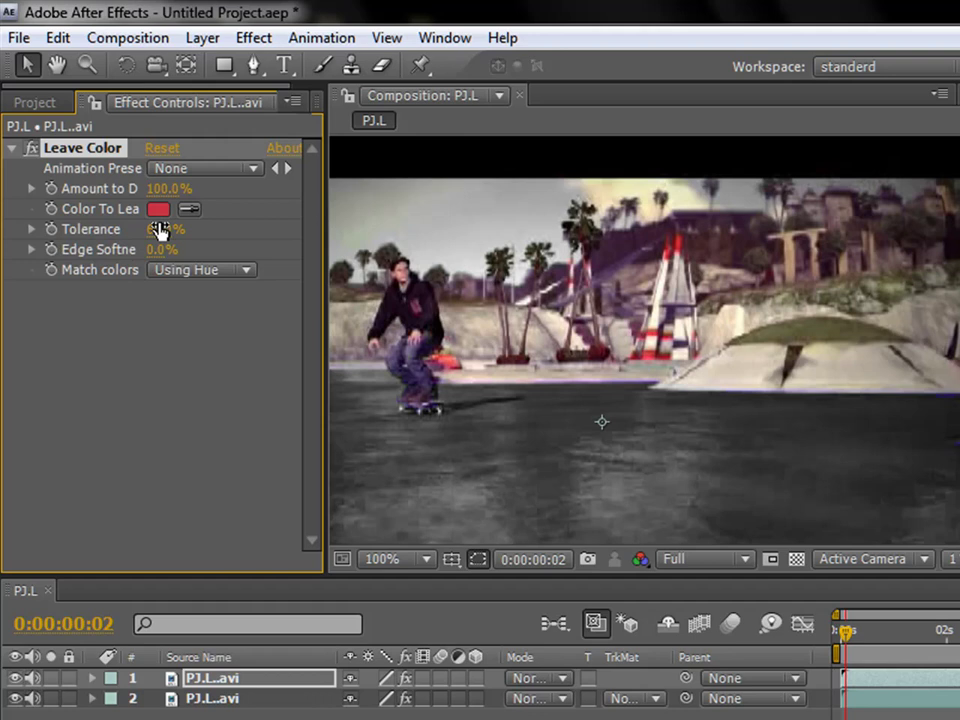
left_click_drag(148, 234, 136, 238)
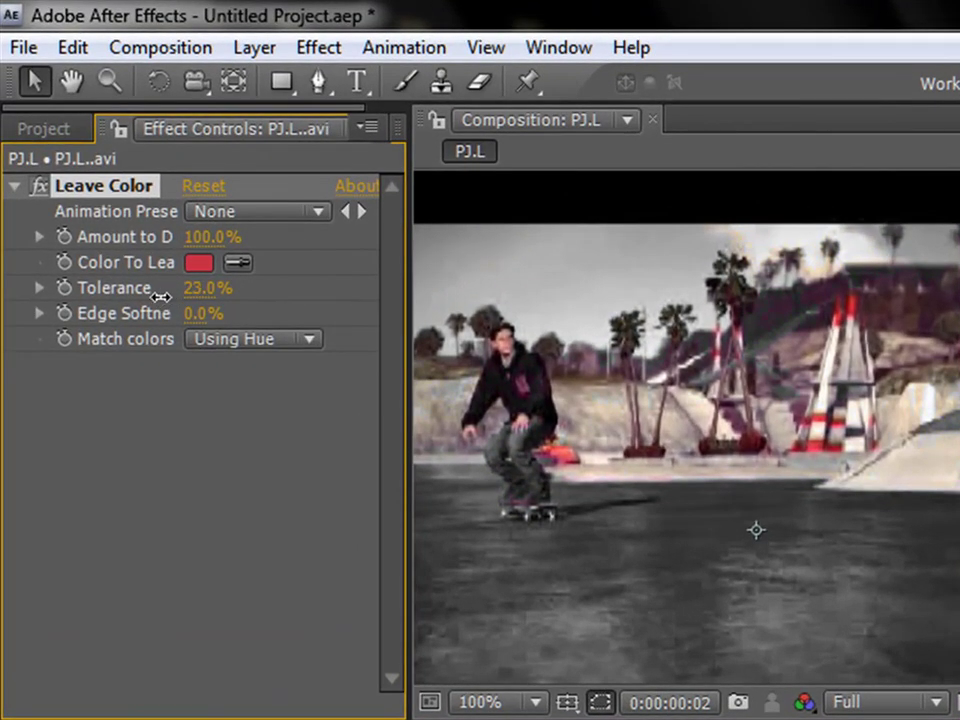
left_click_drag(167, 301, 135, 293)
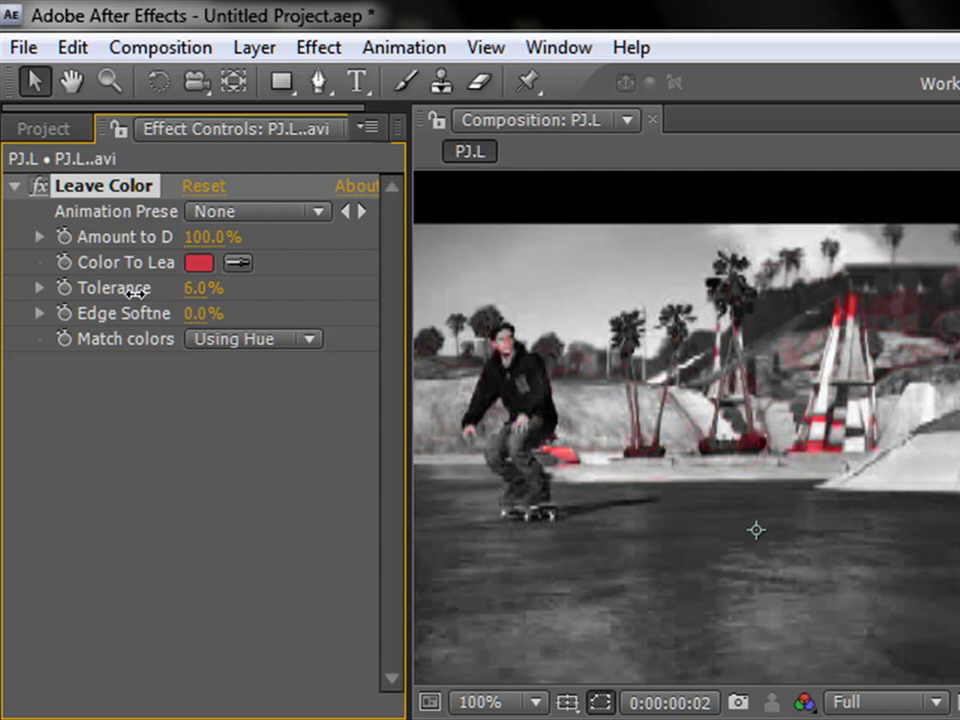
scroll(838, 349, "up", 7)
scroll(840, 350, "down", 3)
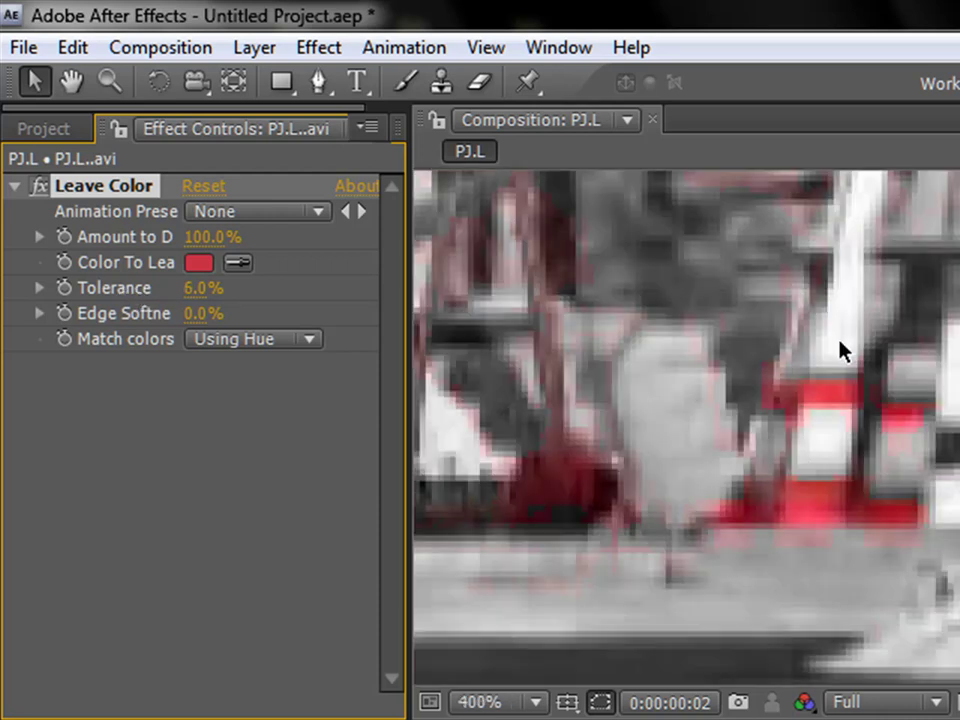
scroll(499, 414, "down", 2)
scroll(619, 456, "down", 2)
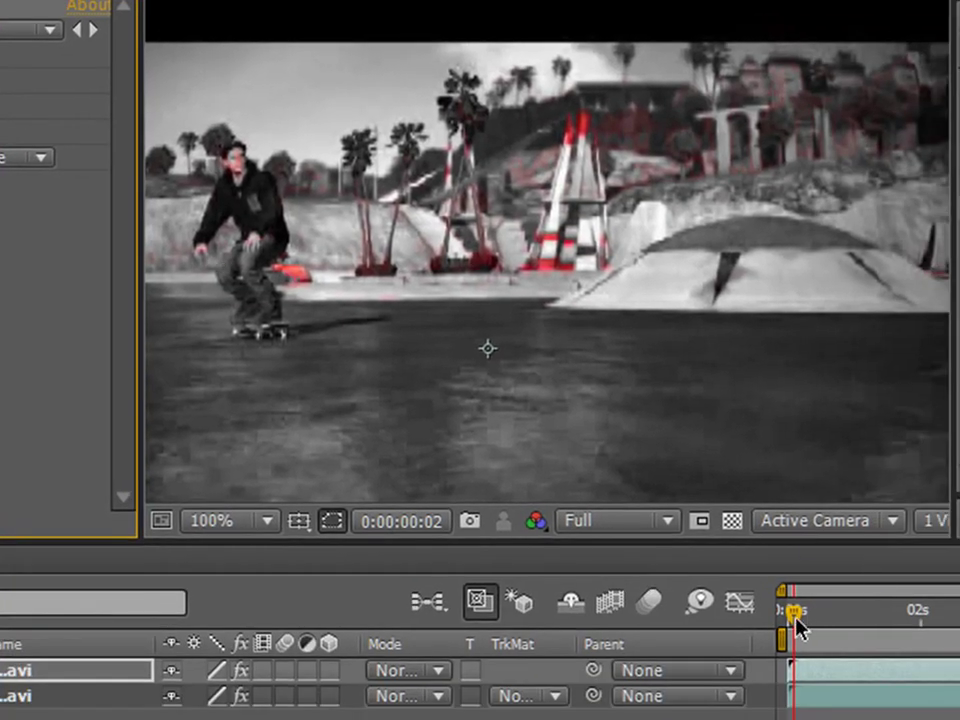
Raise Tolerance to 16% and scrub later frames to check the kept red
left_click_drag(794, 613, 866, 625)
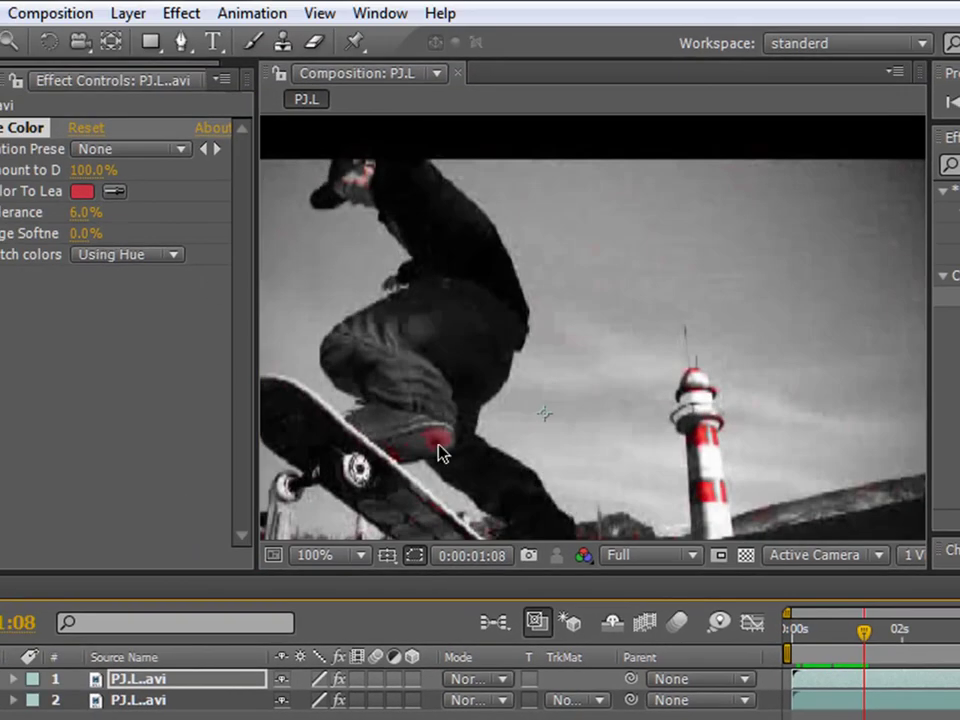
left_click_drag(78, 212, 96, 213)
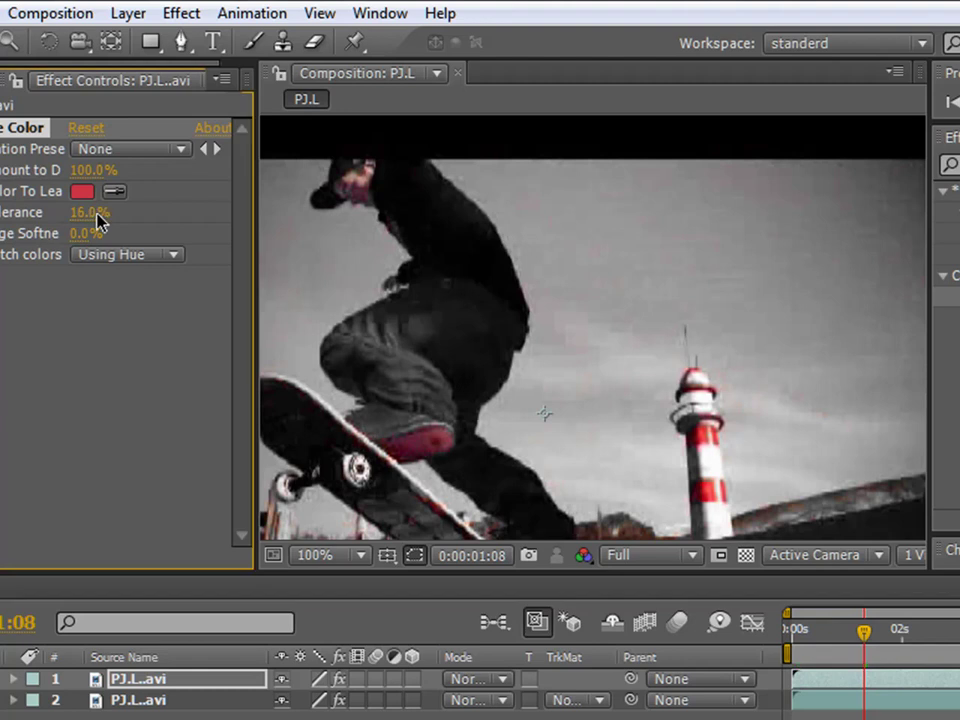
mouse_move(864, 632)
left_mouse_down()
mouse_move(893, 640)
mouse_move(879, 632)
left_mouse_up()
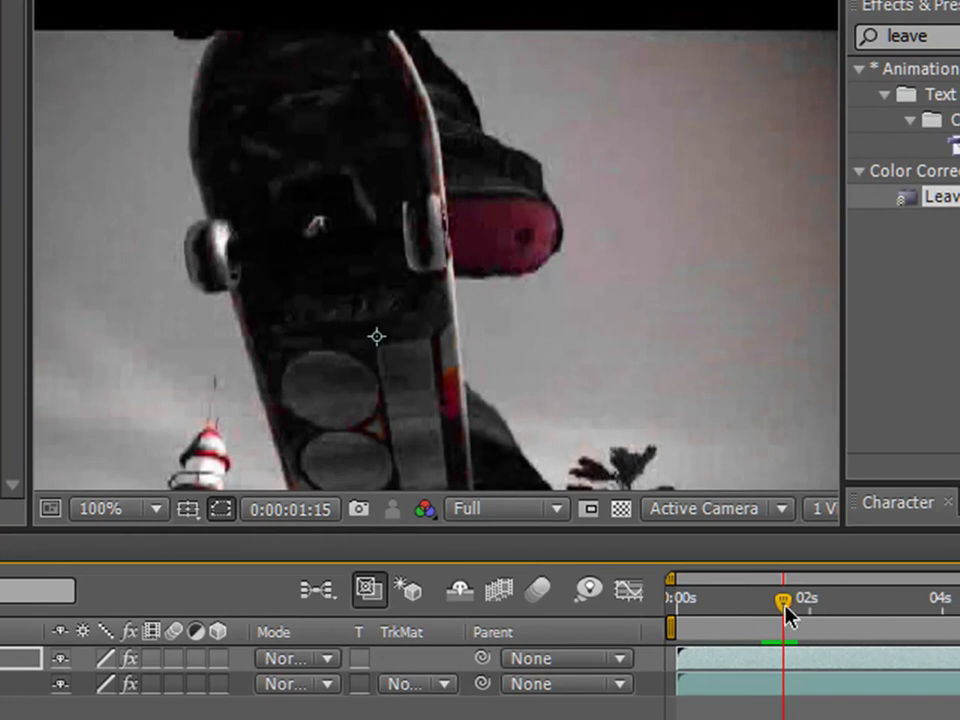
mouse_move(785, 613)
left_mouse_down()
mouse_move(900, 634)
mouse_move(869, 627)
left_mouse_up()
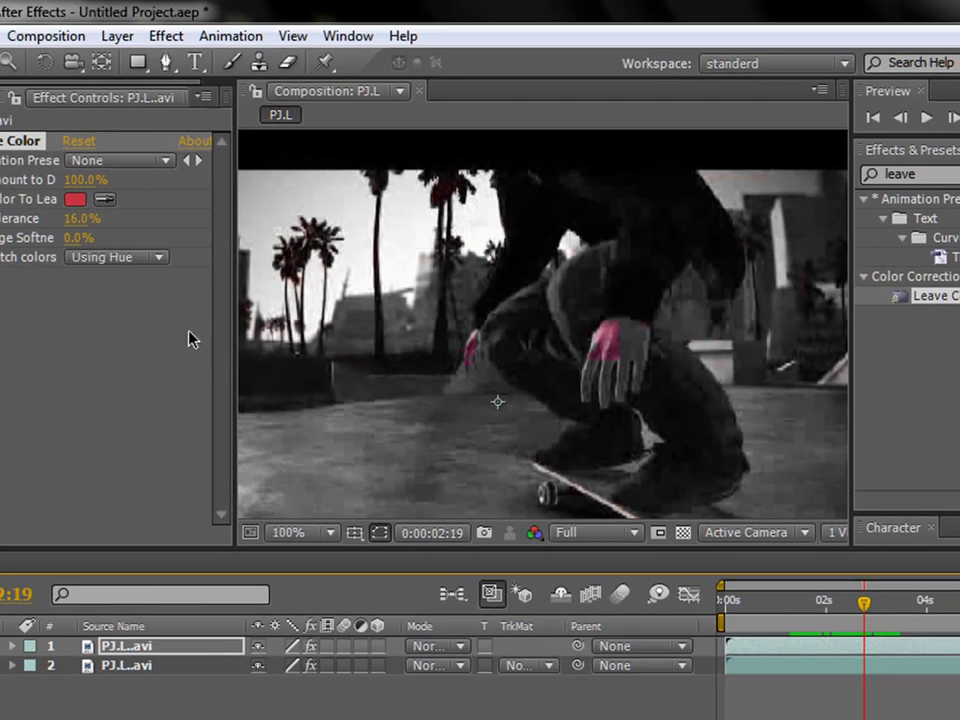
Try Edge Softness, then settle on 0% softness and 8% tolerance across the first two seconds
left_click_drag(74, 240, 106, 236)
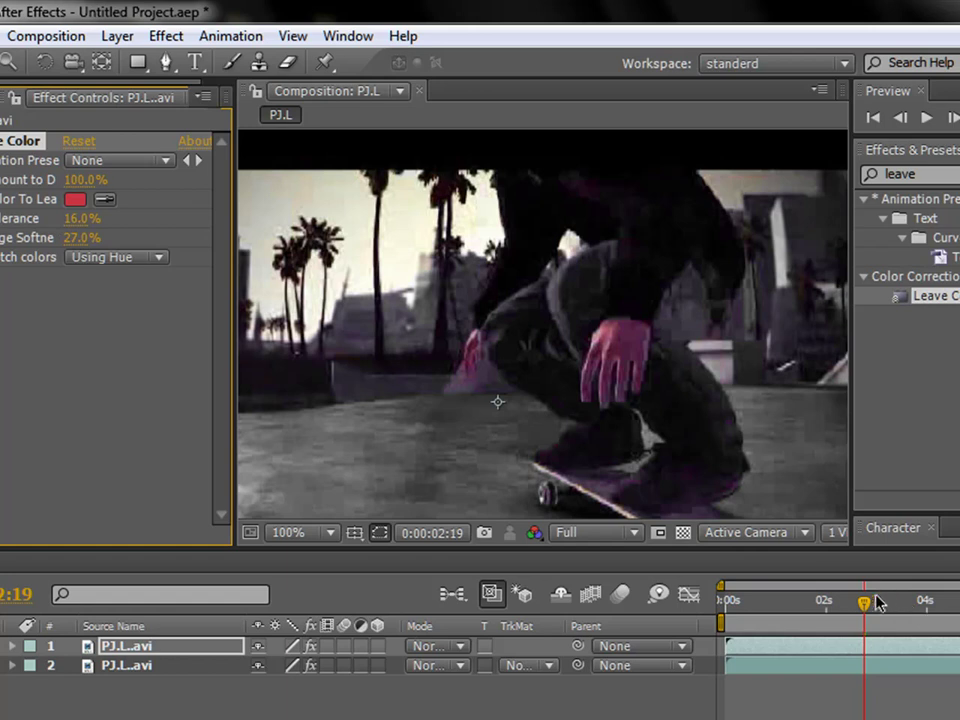
left_click_drag(866, 606, 683, 610)
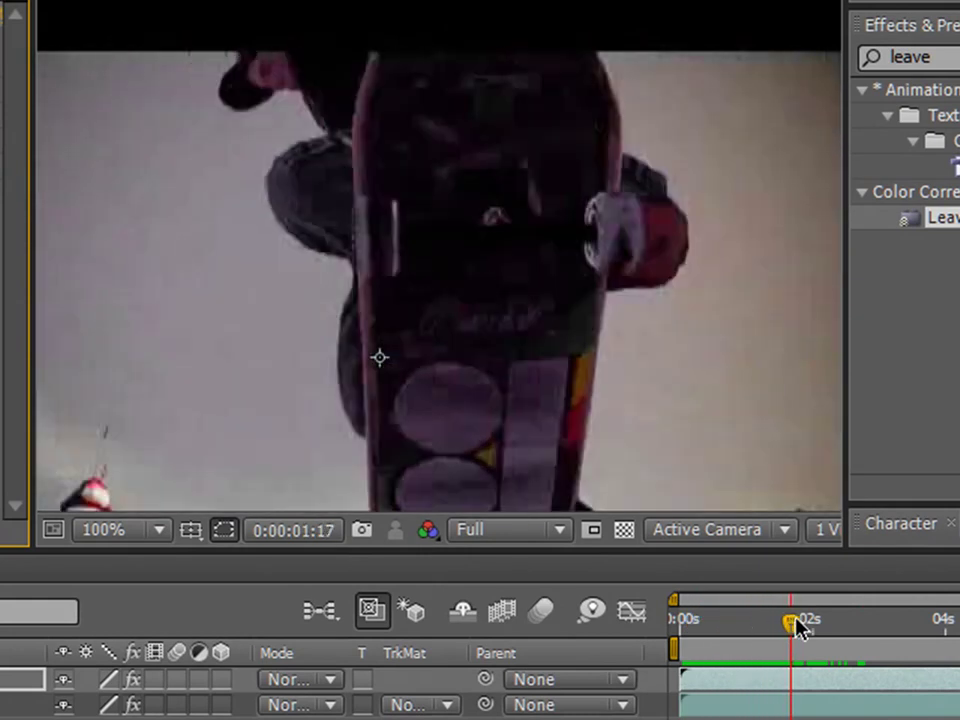
left_click_drag(683, 610, 850, 627)
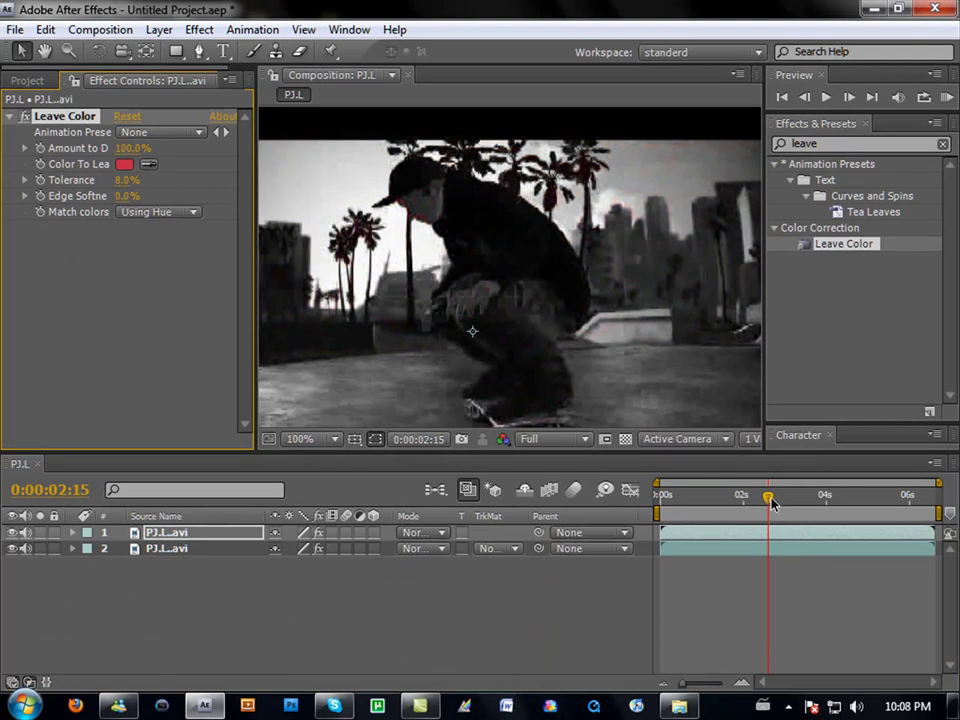
left_click_drag(771, 503, 700, 500)
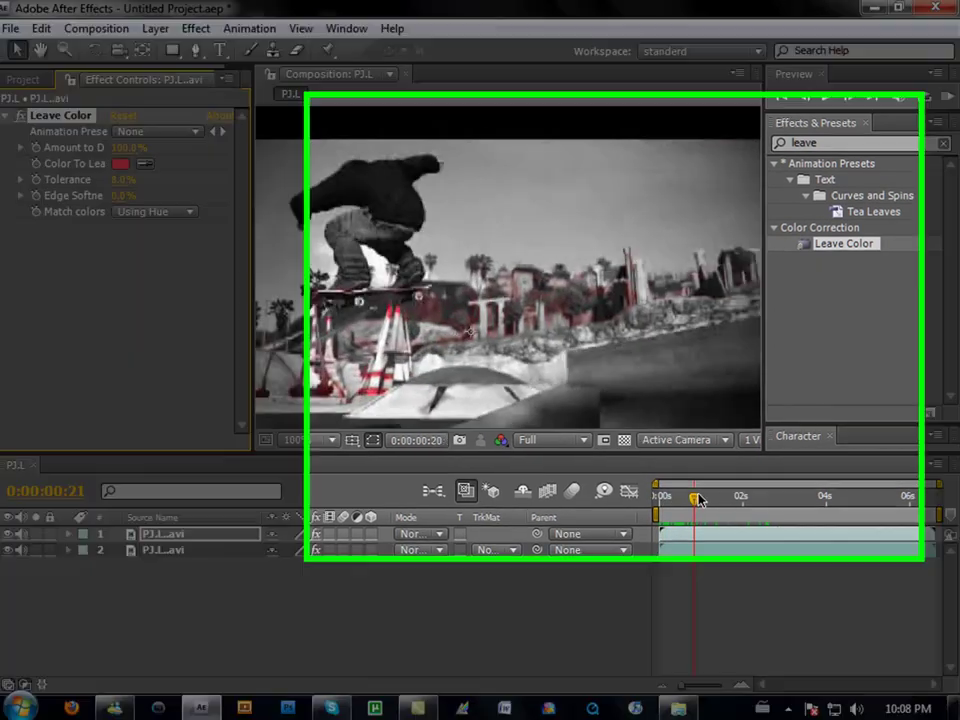
left_click_drag(700, 500, 730, 508)
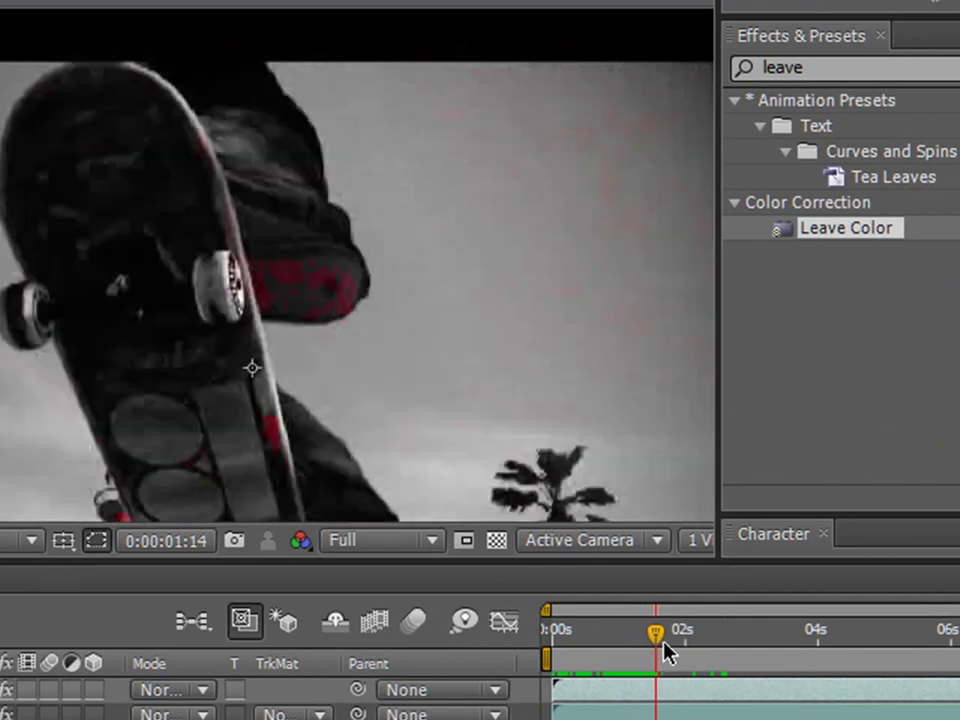
mouse_move(663, 652)
left_mouse_down()
mouse_move(724, 669)
mouse_move(880, 668)
mouse_move(688, 610)
left_mouse_up()
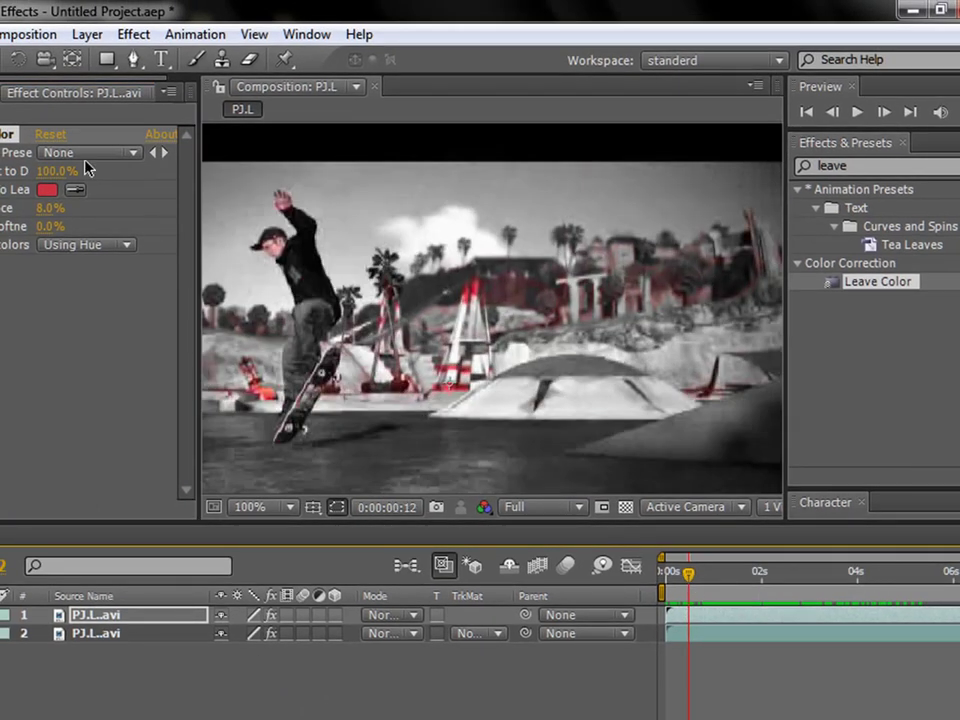
Eyedrop the green hilltop as Color To Leave, set Tolerance near 12%, and preview the opening second
left_click(74, 190)
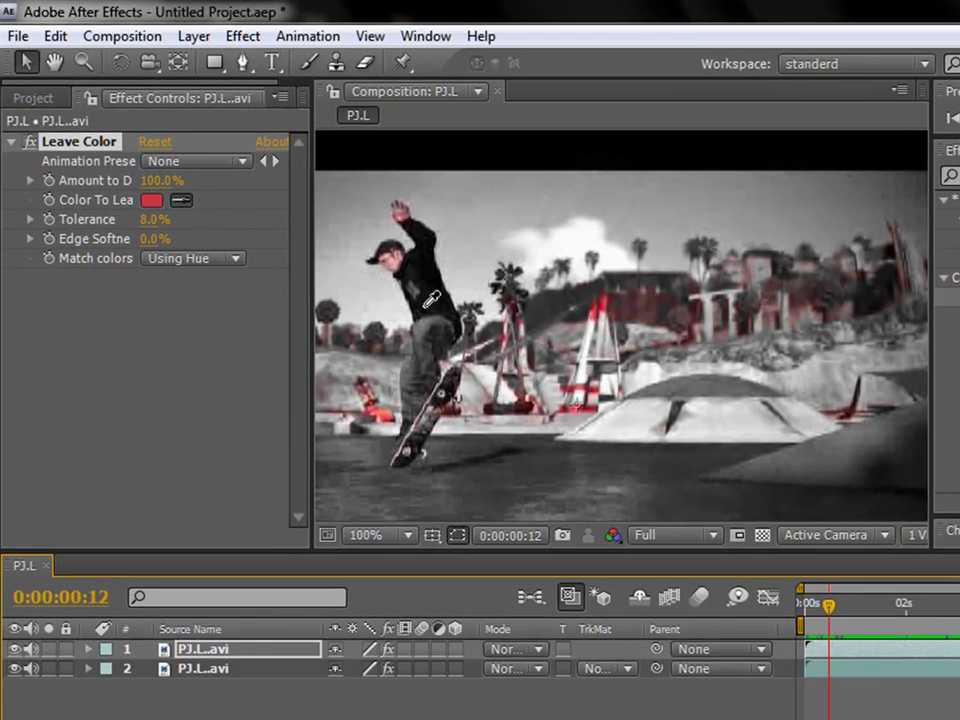
left_click(328, 212)
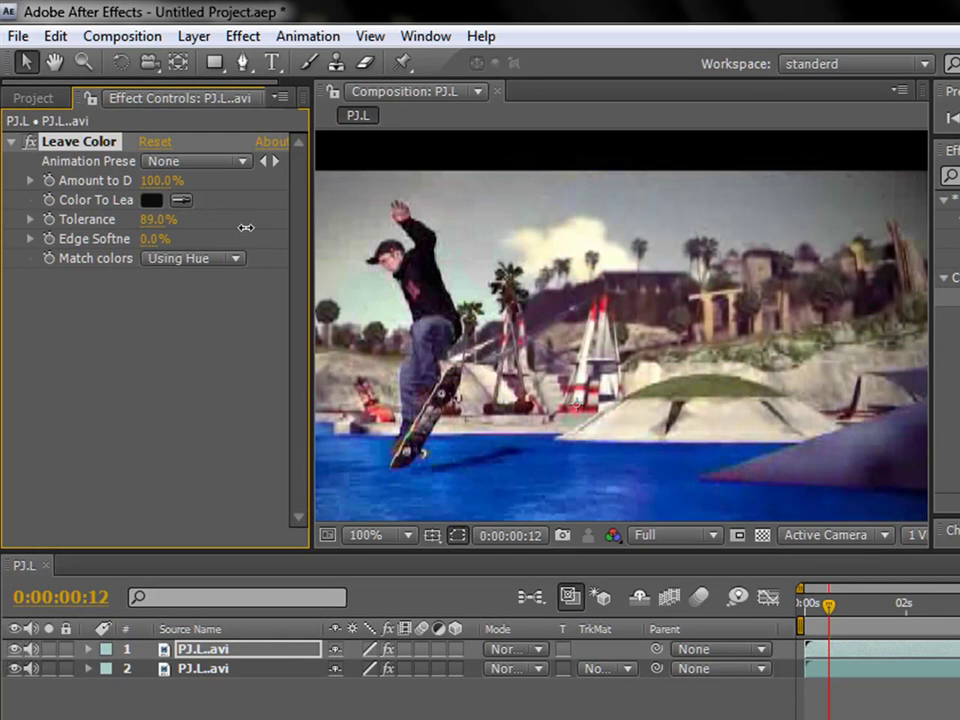
mouse_move(245, 228)
left_mouse_down()
mouse_move(96, 219)
mouse_move(385, 243)
left_mouse_up()
left_click(181, 200)
left_click(715, 388)
left_click_drag(152, 220, 146, 221)
mouse_move(828, 618)
left_mouse_down()
mouse_move(780, 630)
mouse_move(808, 632)
mouse_move(808, 615)
mouse_move(847, 604)
mouse_move(874, 617)
left_mouse_up()
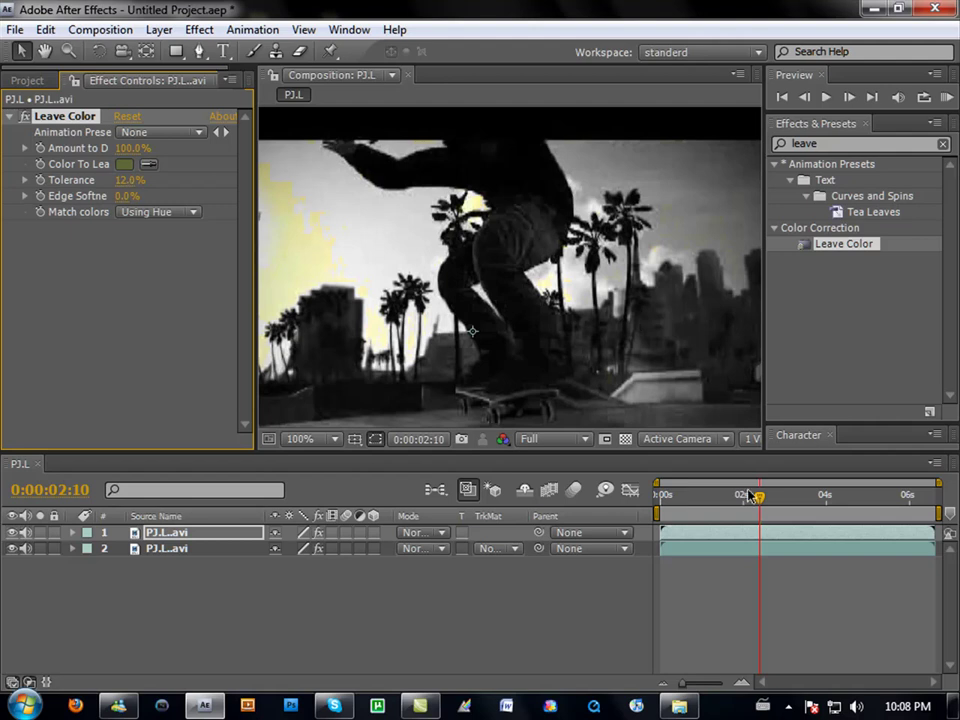
Keyframe Tolerance at 19% at 0:00 and 5% near 2:06
key("Home")
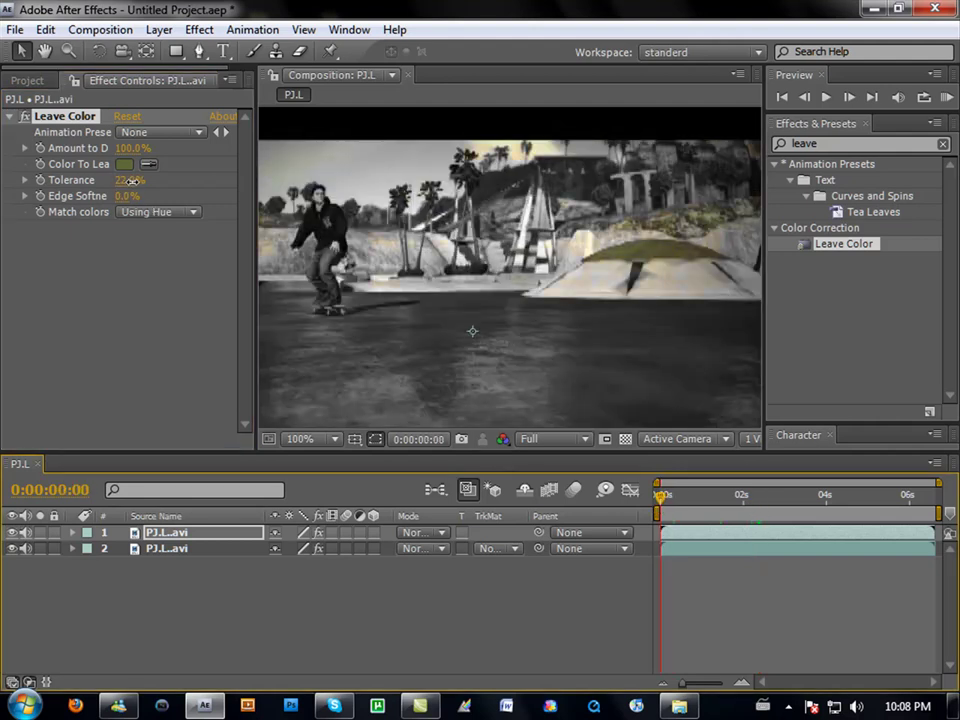
left_click_drag(130, 180, 134, 180)
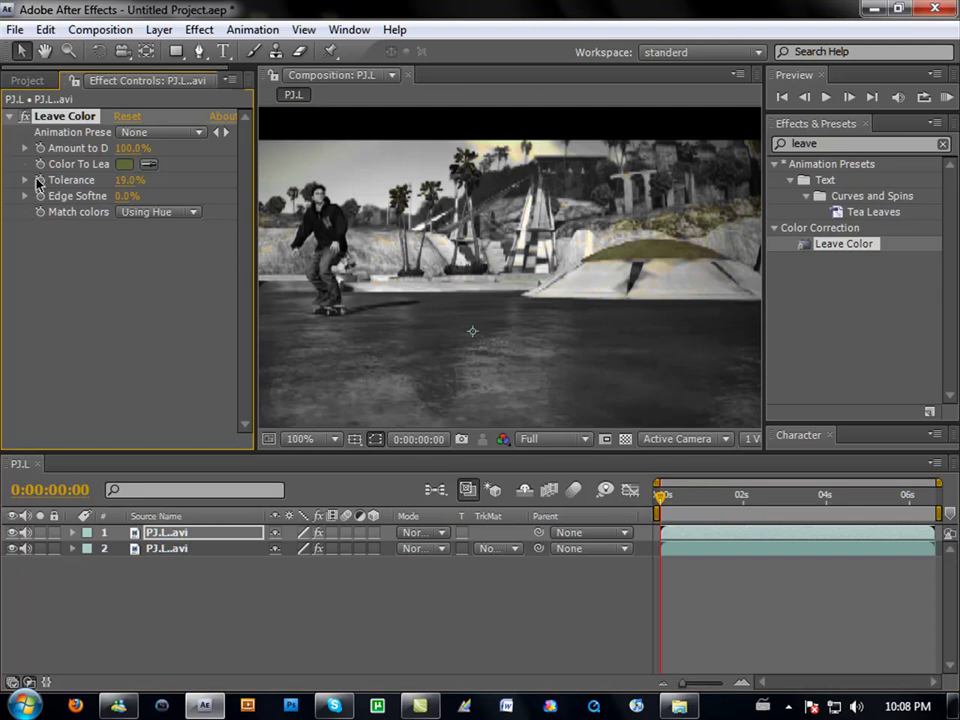
left_click_drag(660, 500, 752, 520)
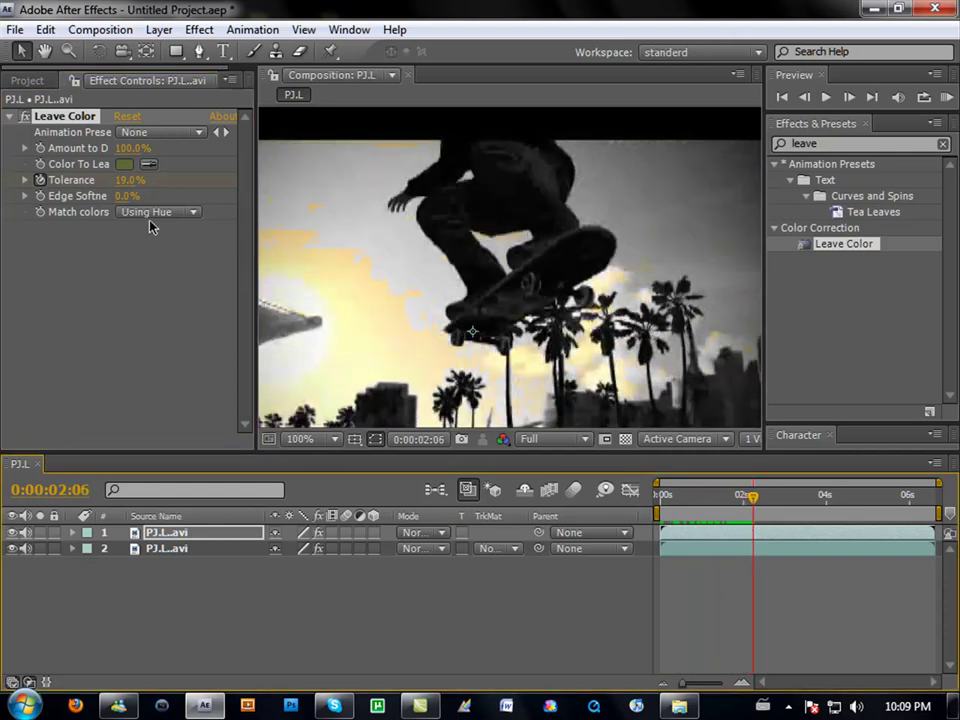
left_click_drag(128, 180, 88, 140)
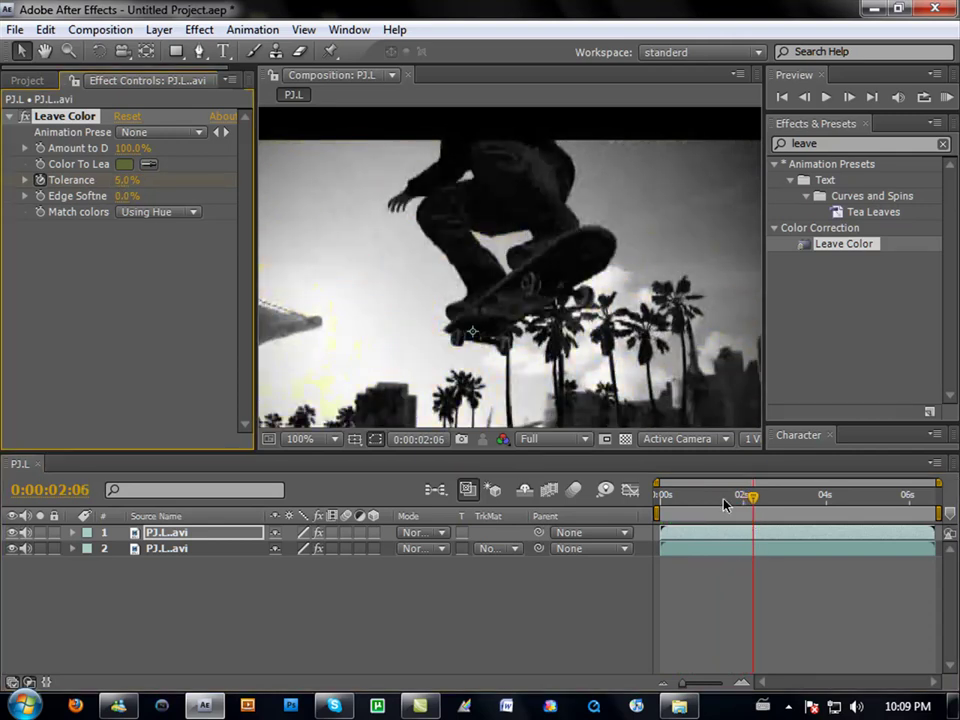
Play and scrub the clip to preview the tolerance fade from 19% to 5%
key("space")
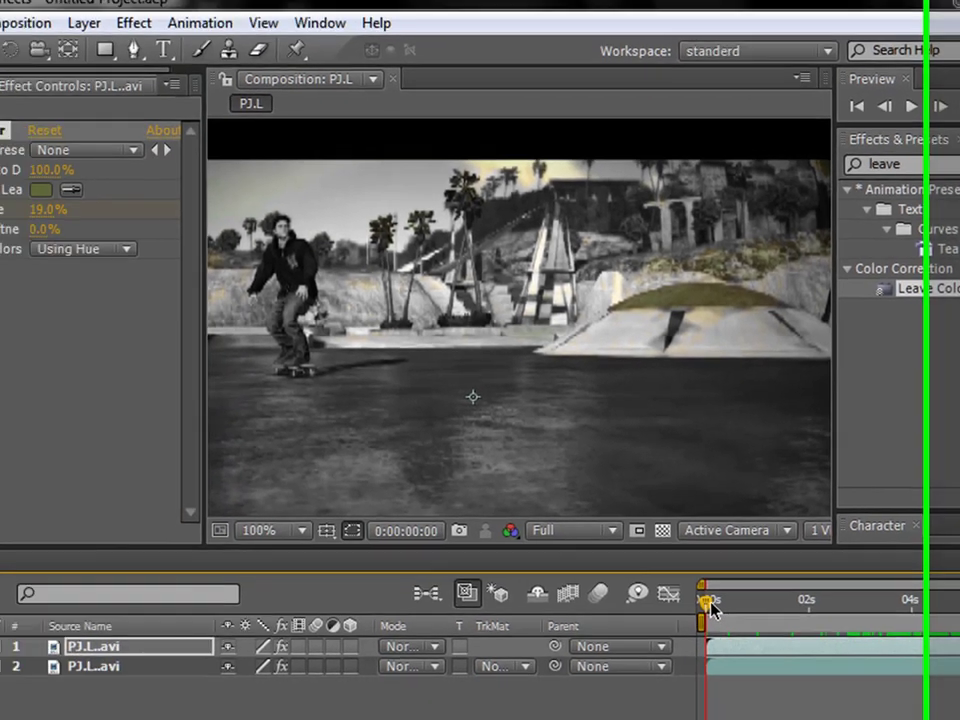
mouse_move(758, 594)
left_mouse_down()
mouse_move(874, 598)
mouse_move(846, 596)
mouse_move(866, 598)
left_mouse_up()
left_click(868, 598)
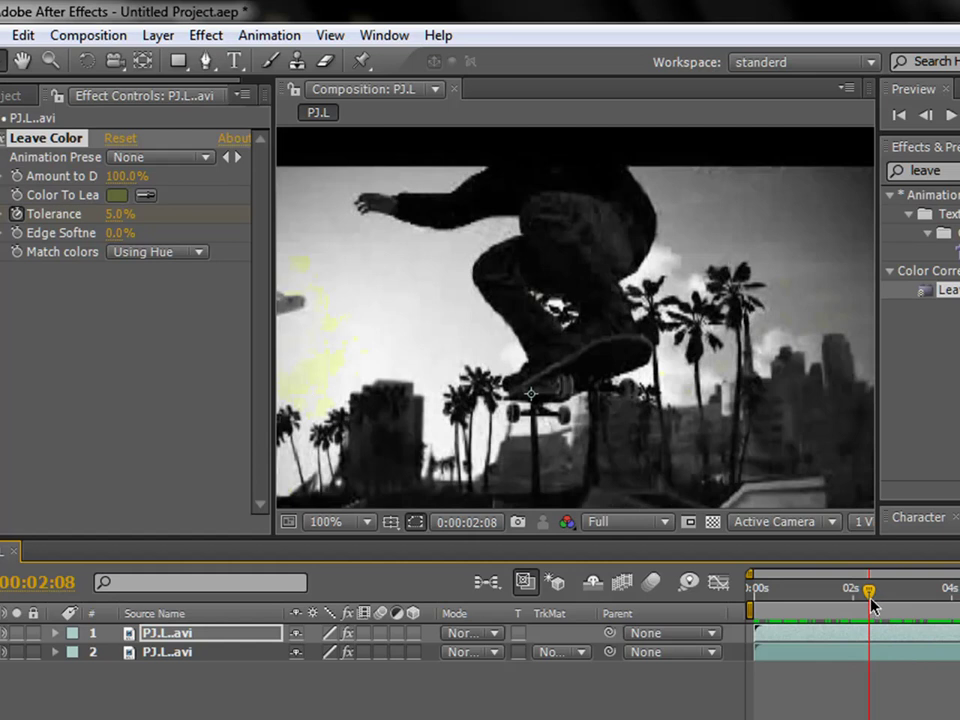
mouse_move(872, 600)
left_mouse_down()
mouse_move(771, 615)
mouse_move(722, 602)
left_mouse_up()
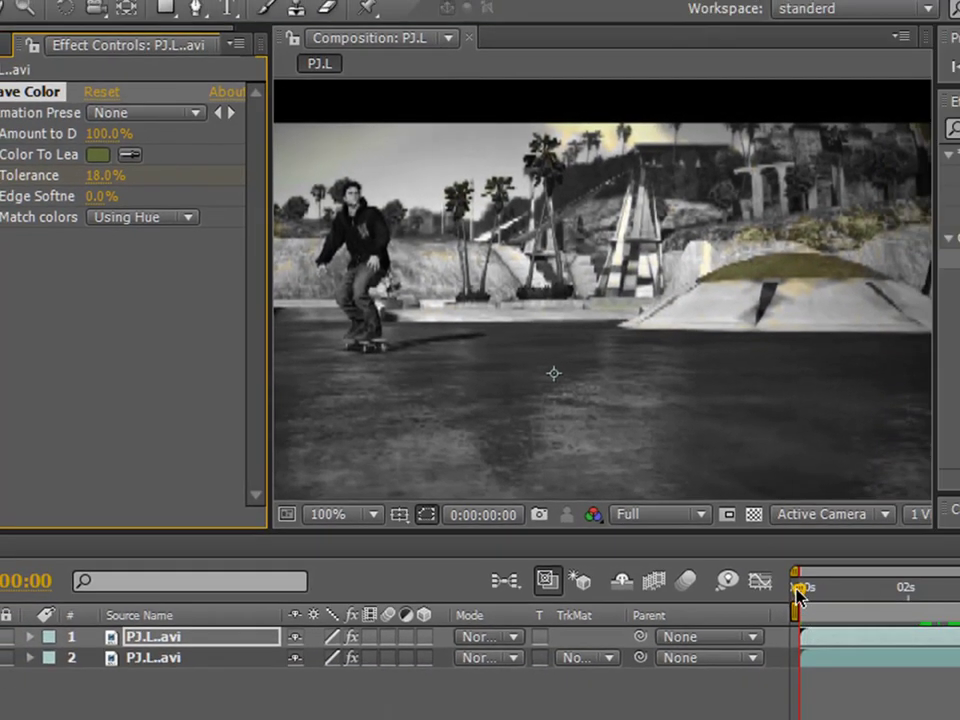
left_click_drag(662, 497, 864, 521)
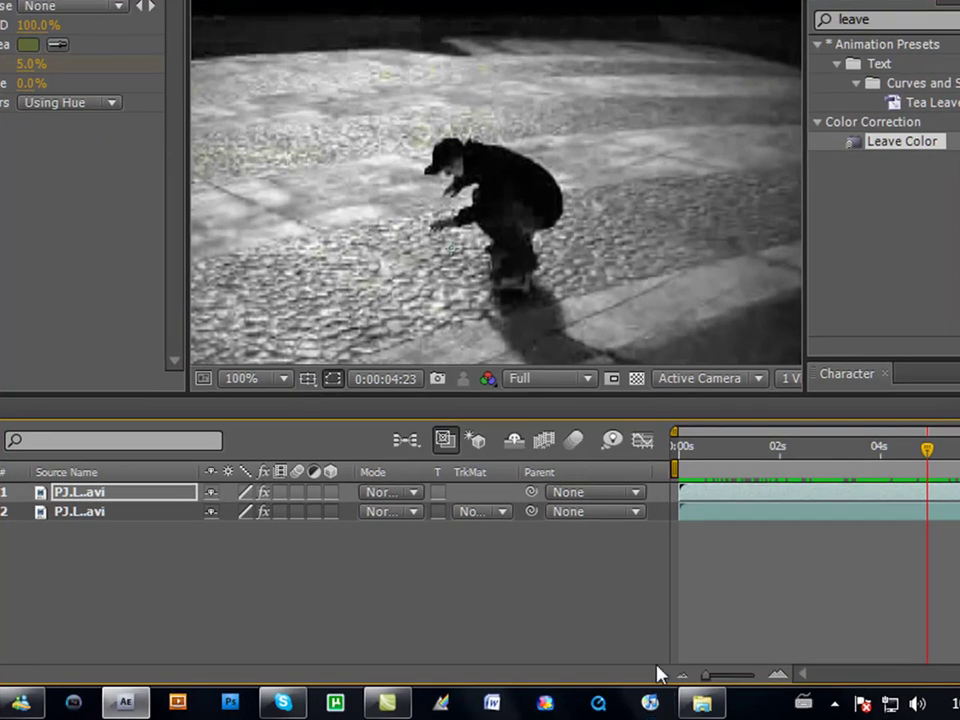
left_click_drag(110, 555, 35, 489)
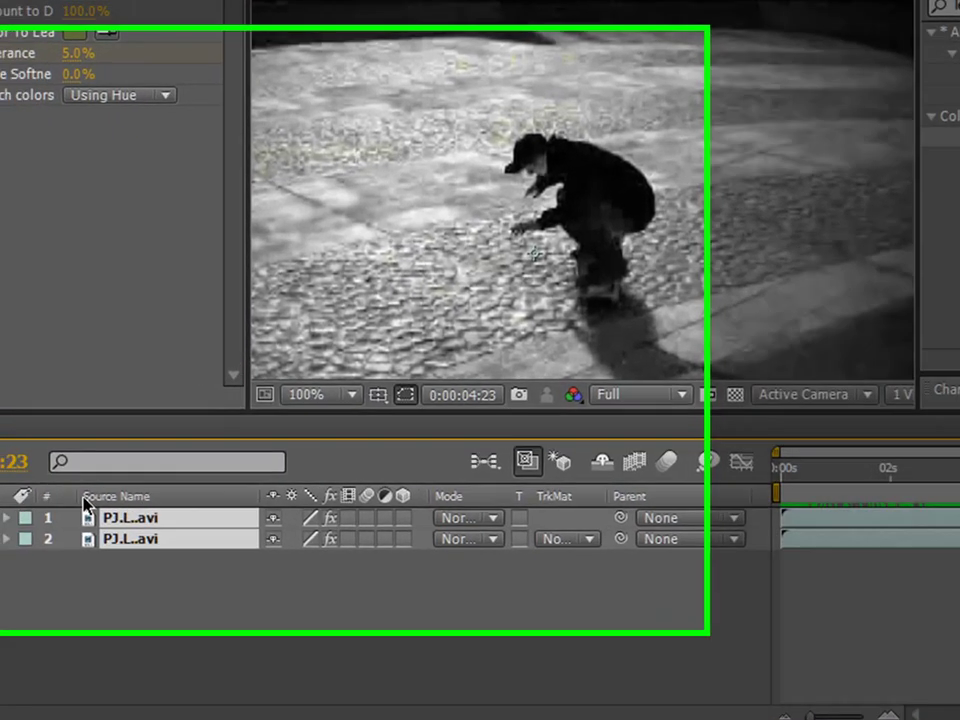
Delete both layers, quit After Effects without saving, and close the skate vids folder
key("Delete")
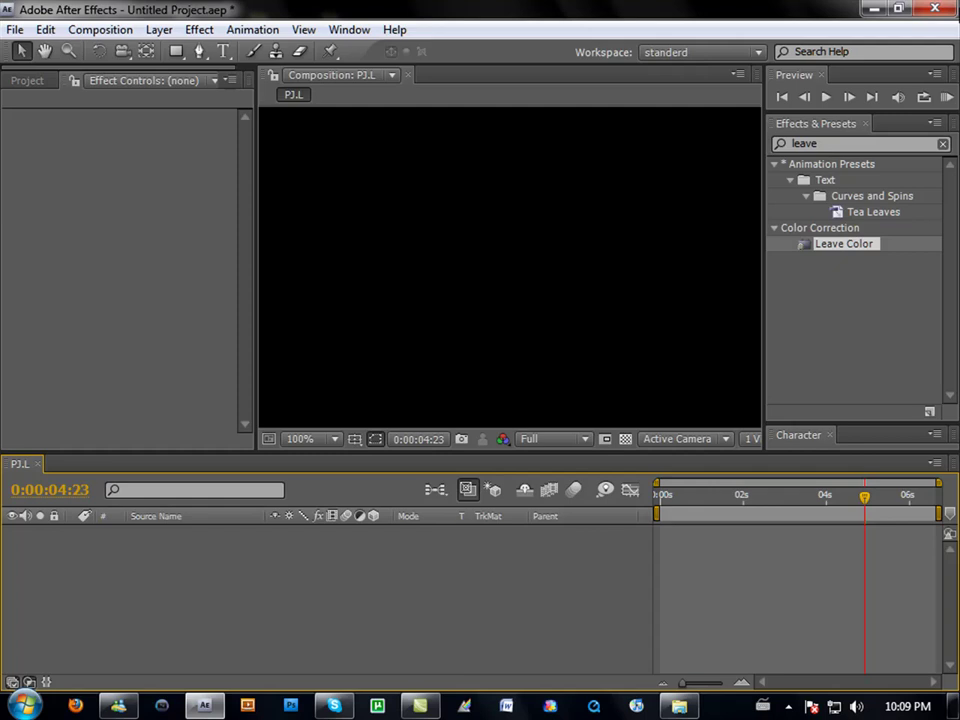
left_click(936, 9)
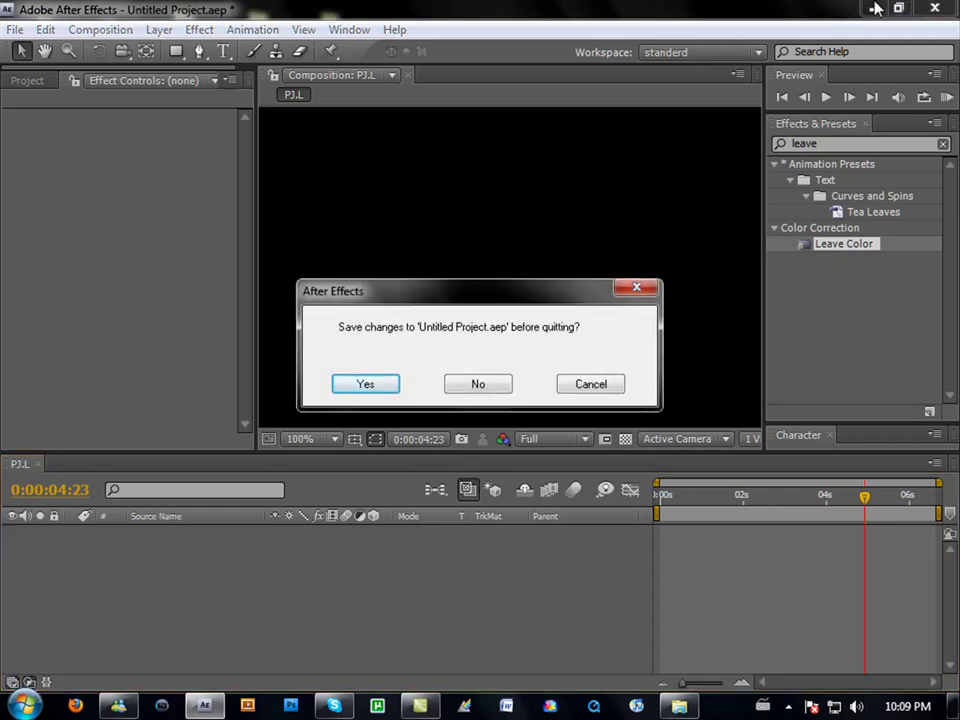
left_click(478, 384)
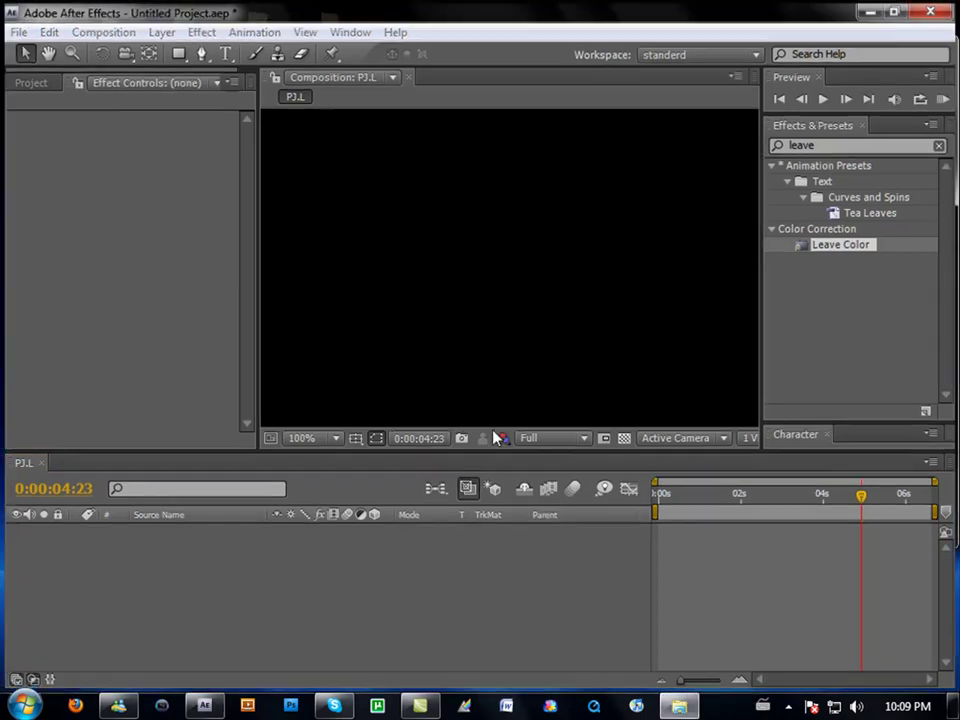
left_click(931, 44)
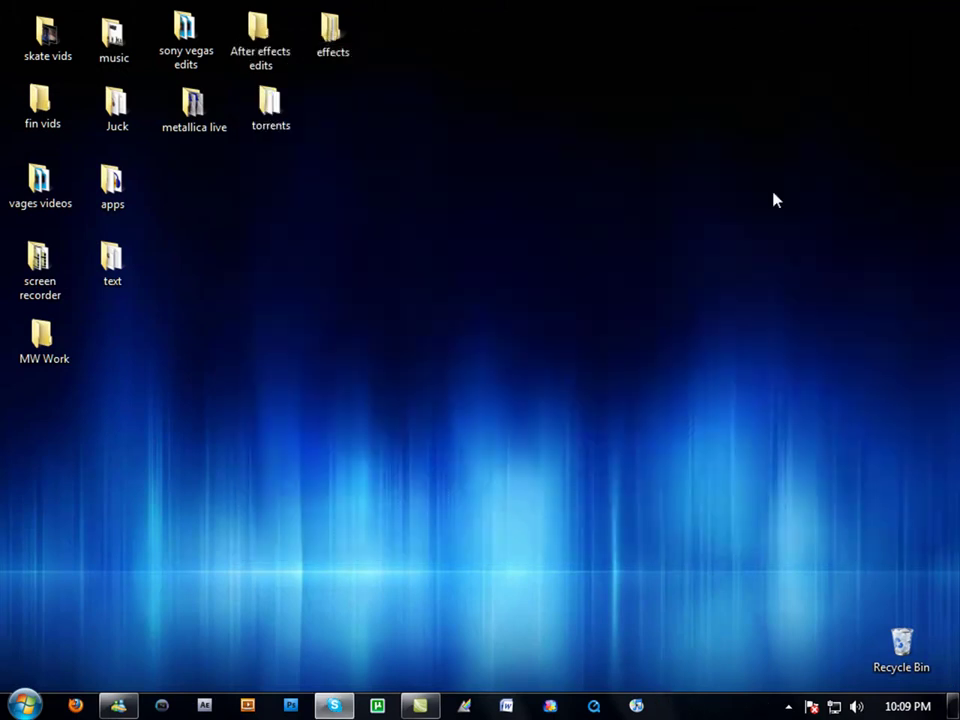